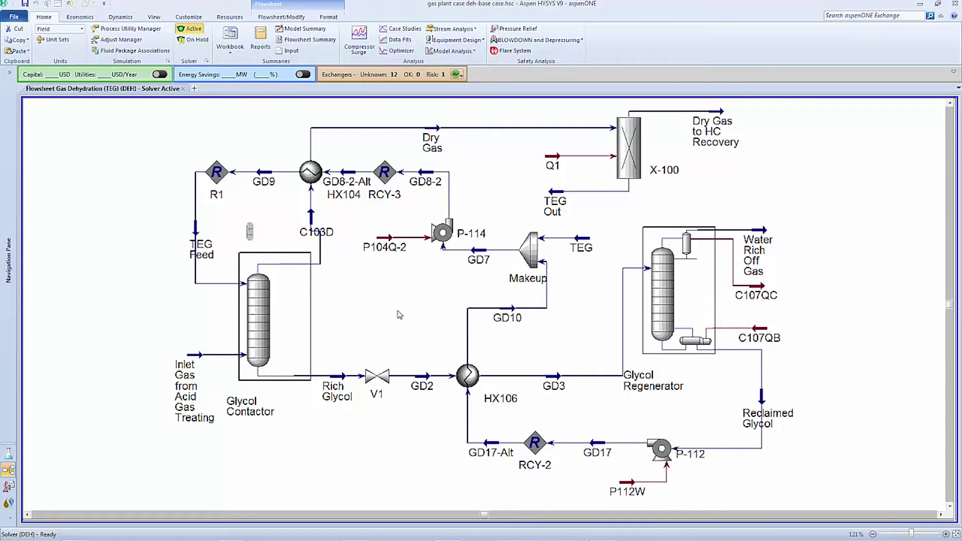
Open the Dry Gas stream worksheet, showing 110.6 F, 883.4 psia and 3.220e+004 lbmole/hr.
{"action": "double_click", "coordinate": [405, 128]}
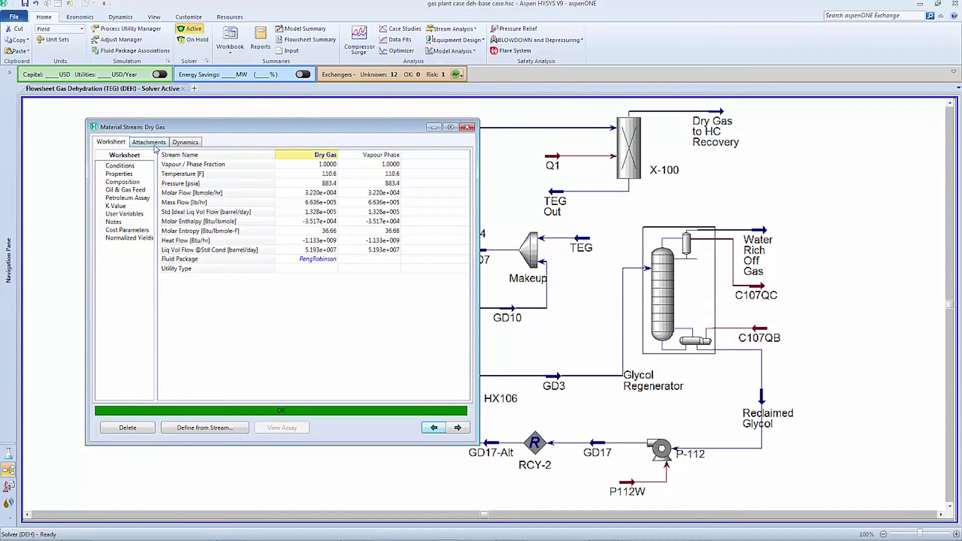
Check the H2O mole fraction in the Dry Gas composition, then close the stream.
{"action": "left_click", "coordinate": [123, 182]}
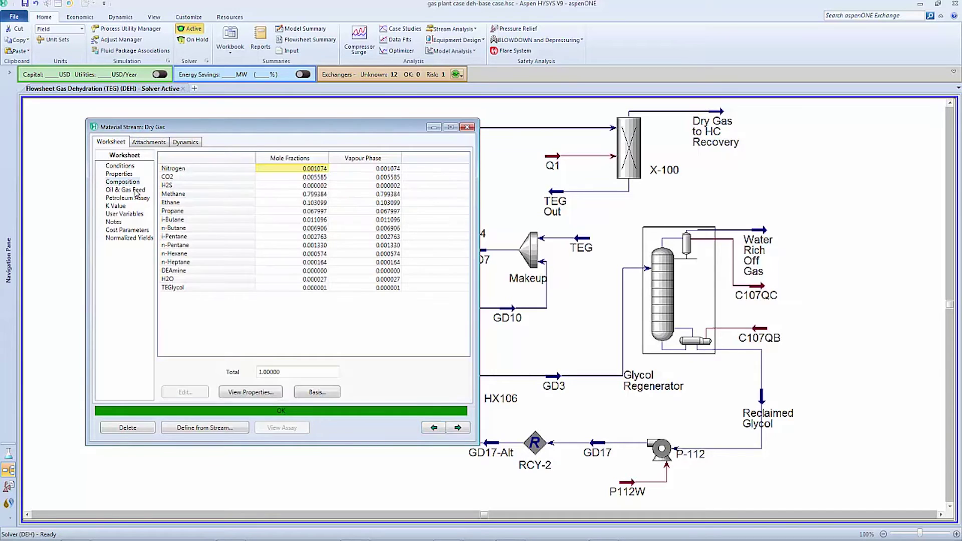
{"action": "left_click", "coordinate": [282, 281]}
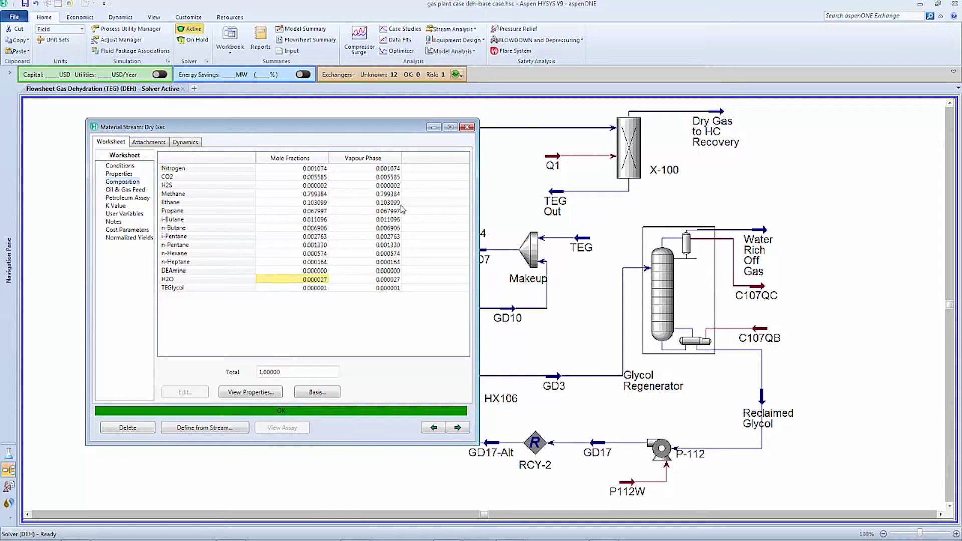
{"action": "left_click", "coordinate": [467, 128]}
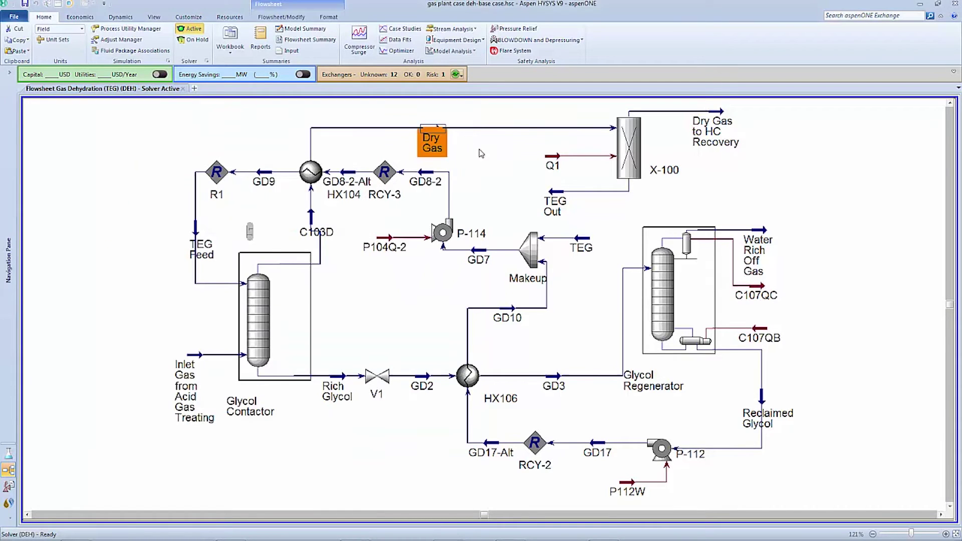
Check GD7's molar flow of 252.0, then open the Glycol Contactor internals.
{"action": "double_click", "coordinate": [497, 249]}
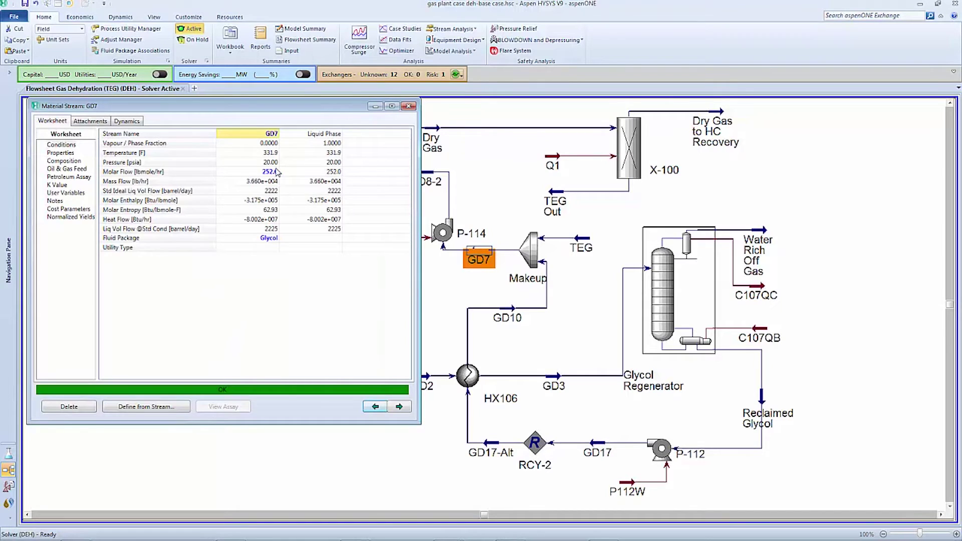
{"action": "left_click", "coordinate": [252, 173]}
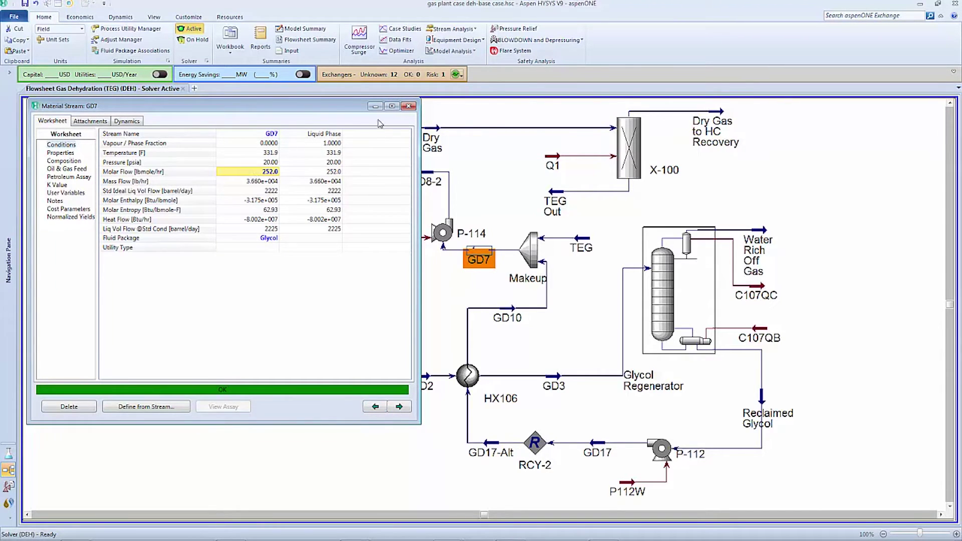
{"action": "left_click", "coordinate": [409, 106]}
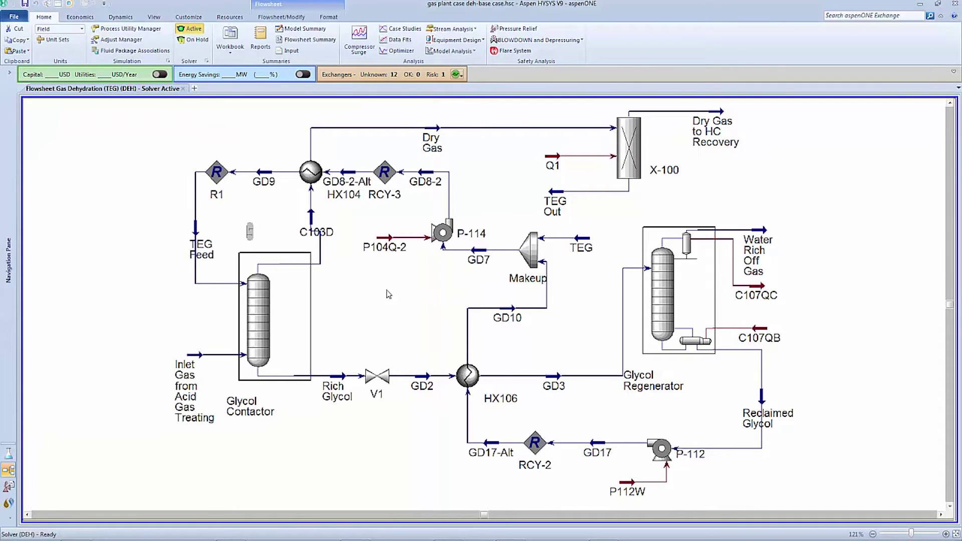
{"action": "double_click", "coordinate": [250, 231]}
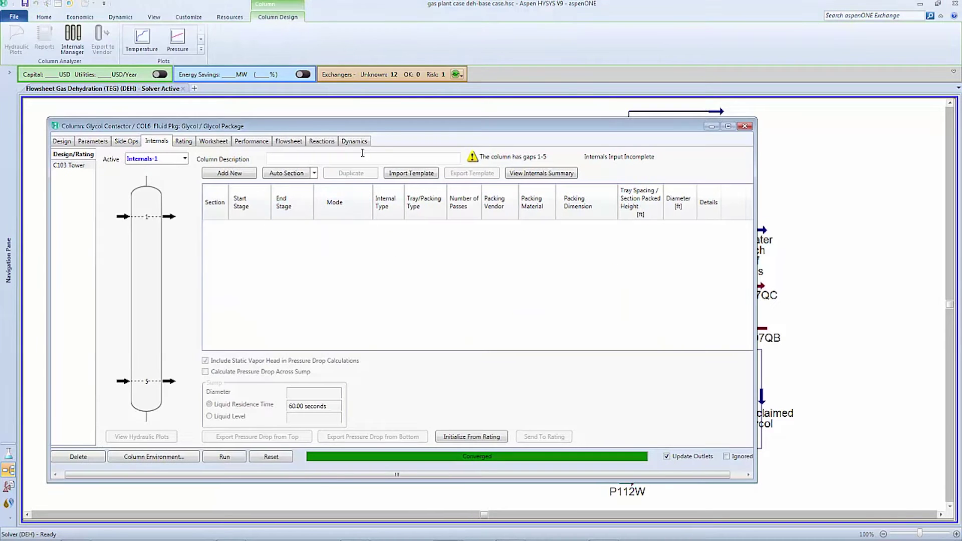
Dock the Glycol Contactor column window into the main workspace.
{"action": "right_click", "coordinate": [385, 130]}
{"action": "key", "text": "Escape"}
{"action": "left_click_drag", "start_coordinate": [401, 129], "coordinate": [490, 306]}
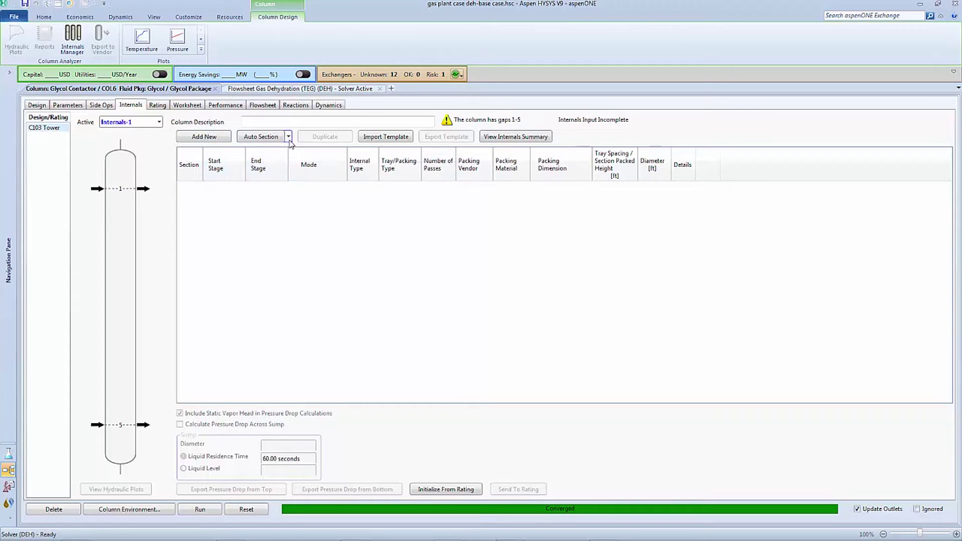
Auto-create section CS-1 based on flows and view its tray geometry.
{"action": "left_click", "coordinate": [289, 140]}
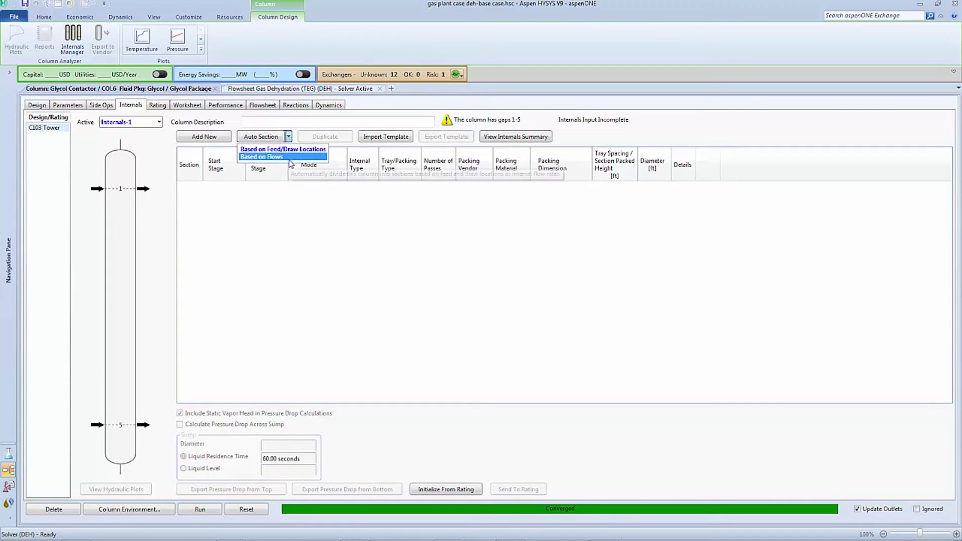
{"action": "left_click", "coordinate": [294, 157]}
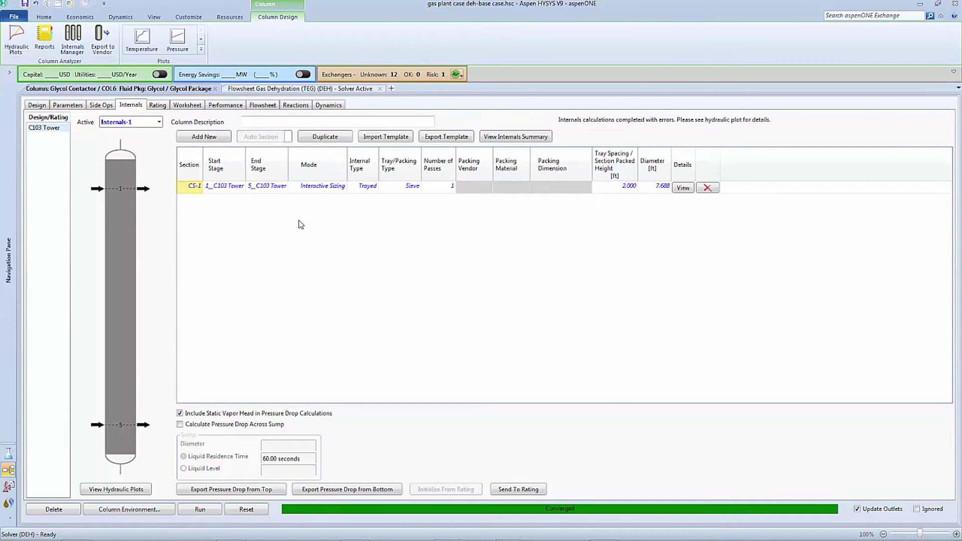
{"action": "left_click", "coordinate": [682, 190]}
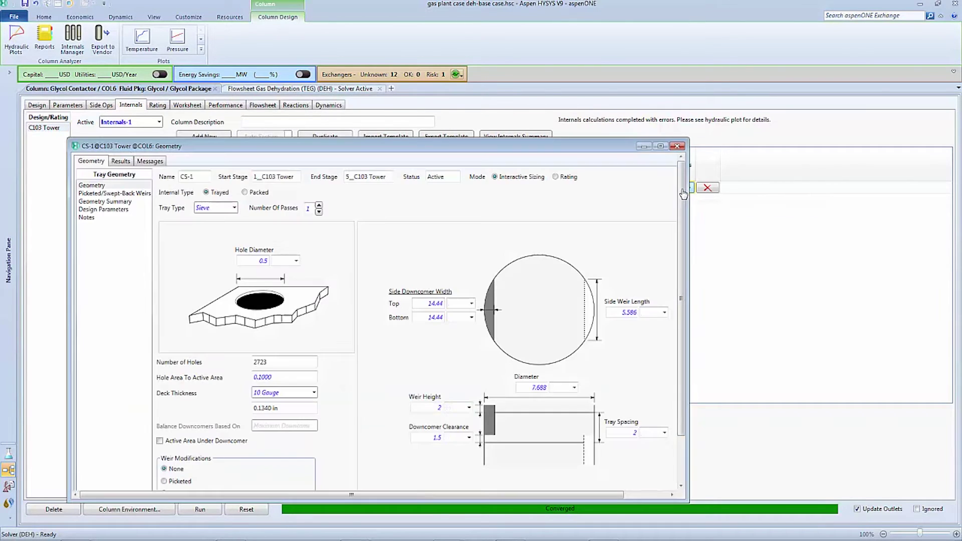
Dock the CS-1 geometry window as its own tab and show its design parameters.
{"action": "right_click", "coordinate": [493, 147]}
{"action": "left_click", "coordinate": [511, 164]}
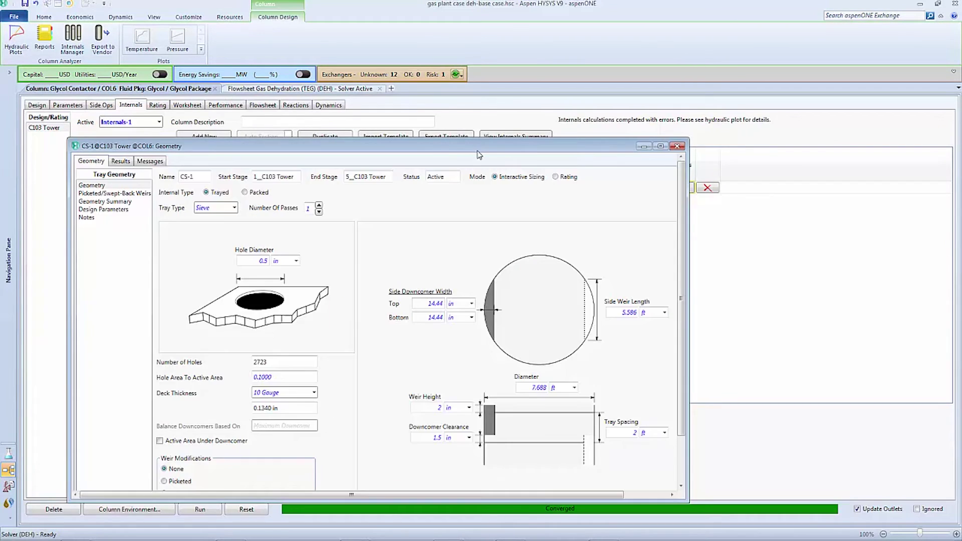
{"action": "left_click_drag", "start_coordinate": [501, 193], "coordinate": [495, 312]}
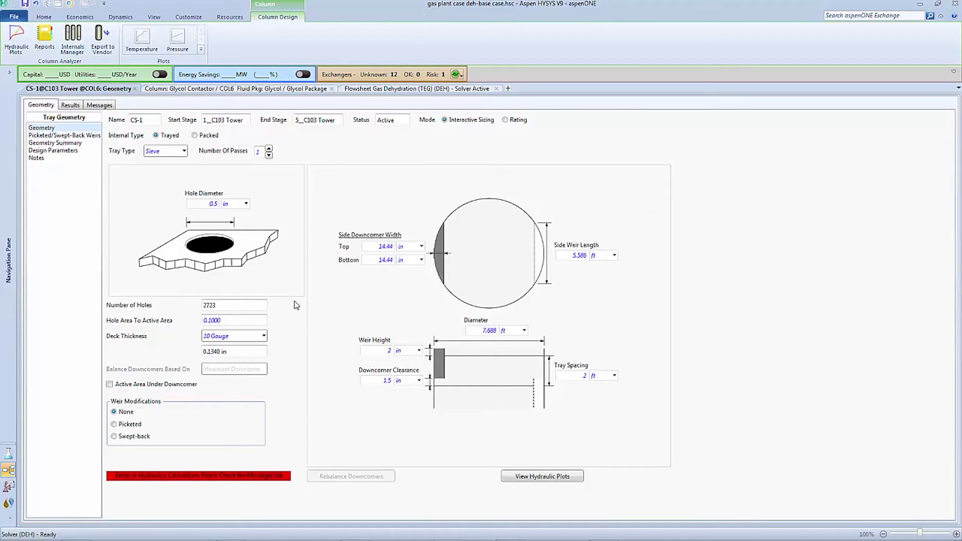
{"action": "left_click", "coordinate": [76, 152]}
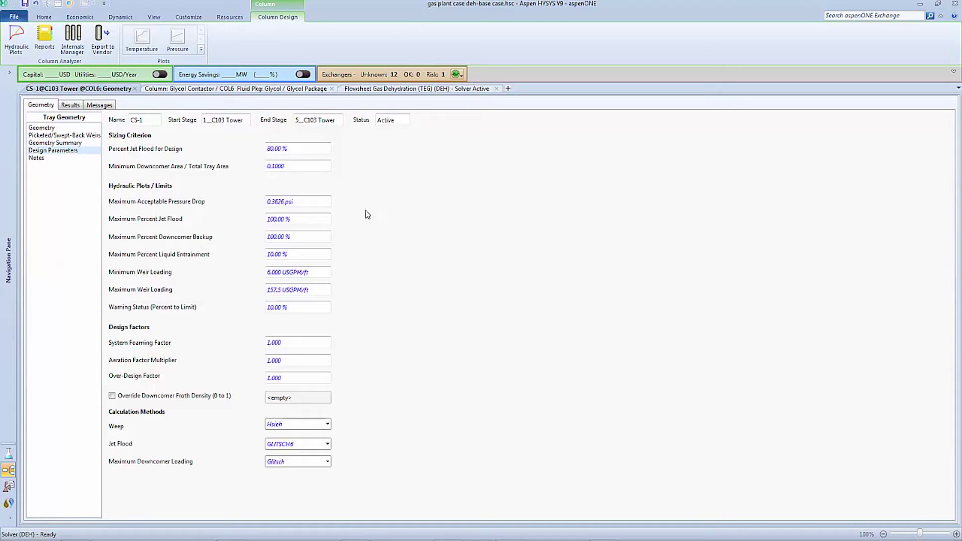
Set CS-1 limits to 80% jet flood, 60% downcomer backup and 0.75 foaming factor.
{"action": "left_click", "coordinate": [301, 219]}
{"action": "type", "text": "80"}
{"action": "key", "text": "Return"}
{"action": "left_click", "coordinate": [314, 237]}
{"action": "type", "text": "60"}
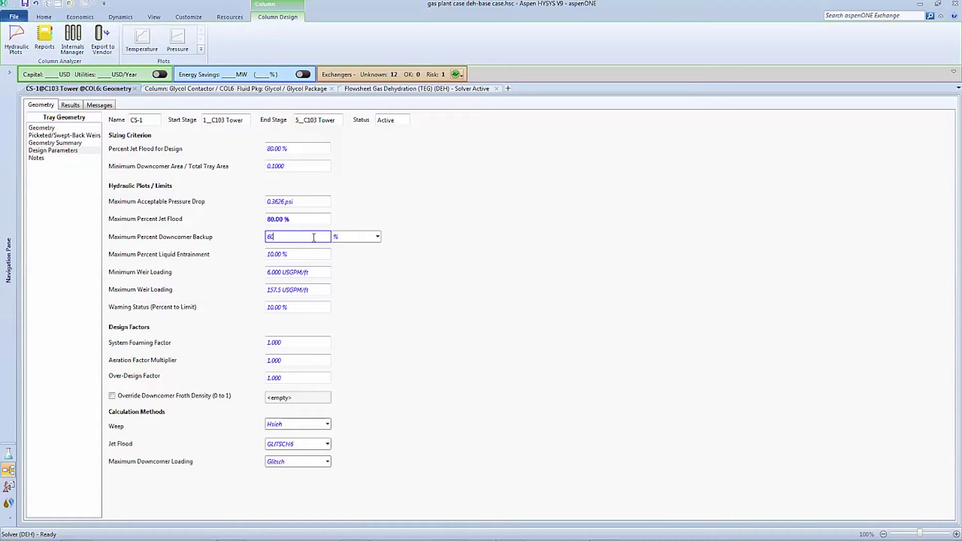
{"action": "key", "text": "Return"}
{"action": "left_click", "coordinate": [318, 343]}
{"action": "type", "text": ".75"}
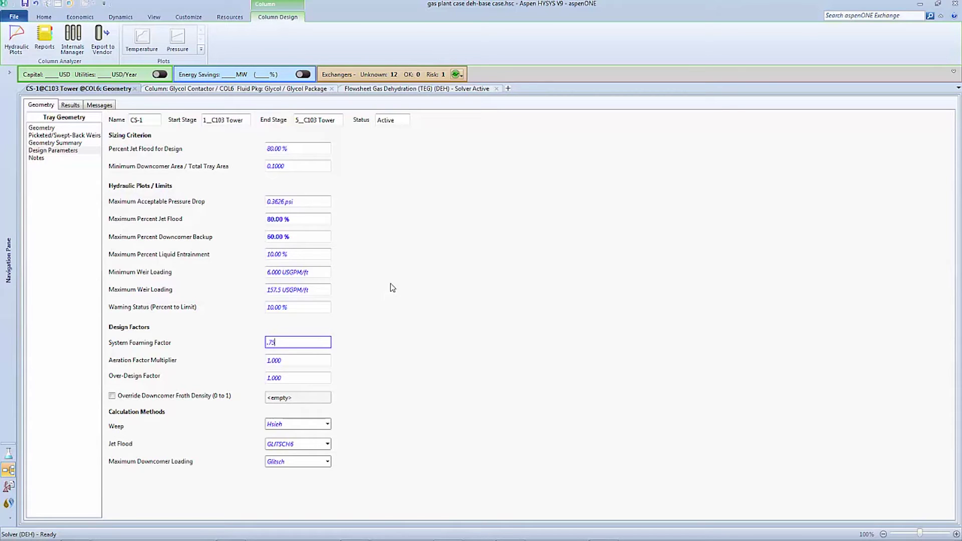
{"action": "key", "text": "Return"}
{"action": "left_click", "coordinate": [42, 128]}
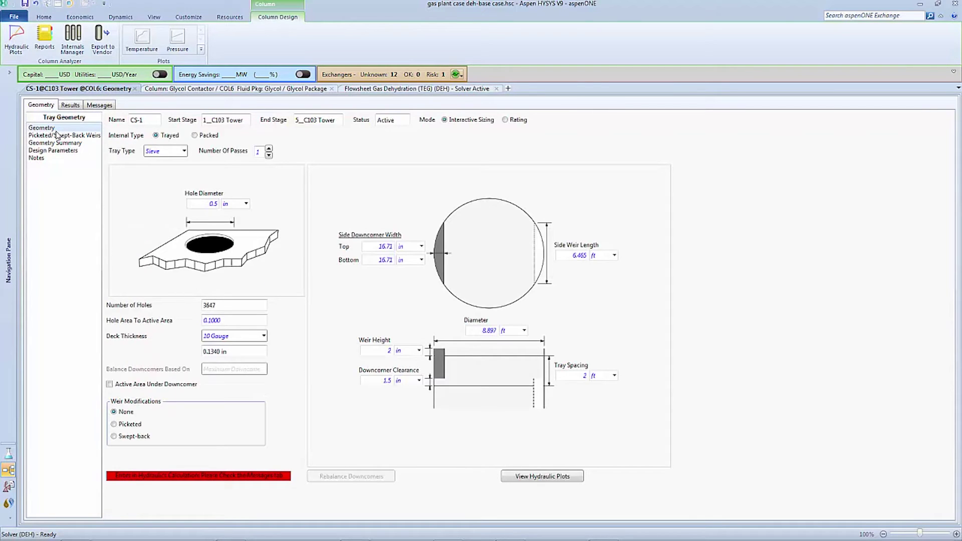
Open the CS-1 hydraulic plots and dock them as a tab.
{"action": "left_click", "coordinate": [530, 477]}
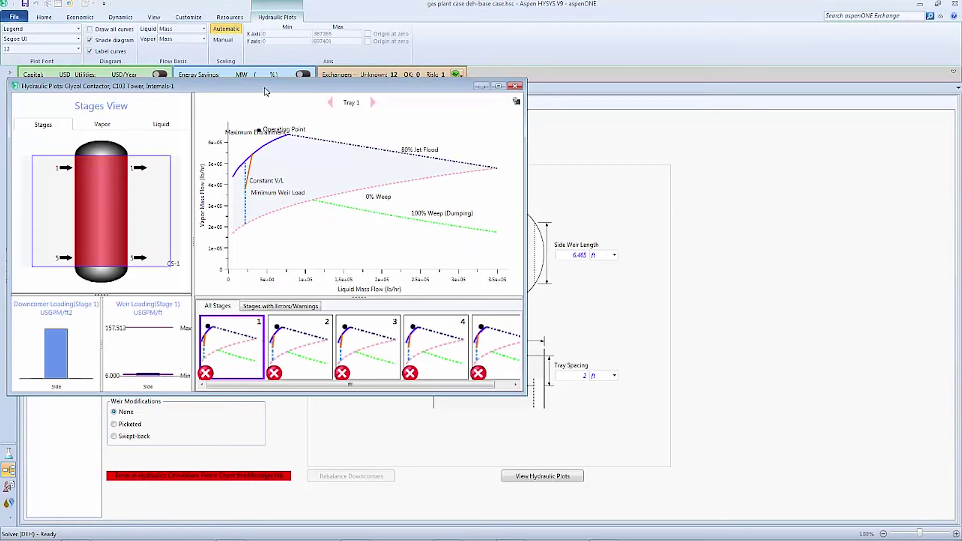
{"action": "right_click", "coordinate": [268, 92]}
{"action": "left_click", "coordinate": [293, 106]}
{"action": "left_click_drag", "start_coordinate": [279, 88], "coordinate": [490, 305]}
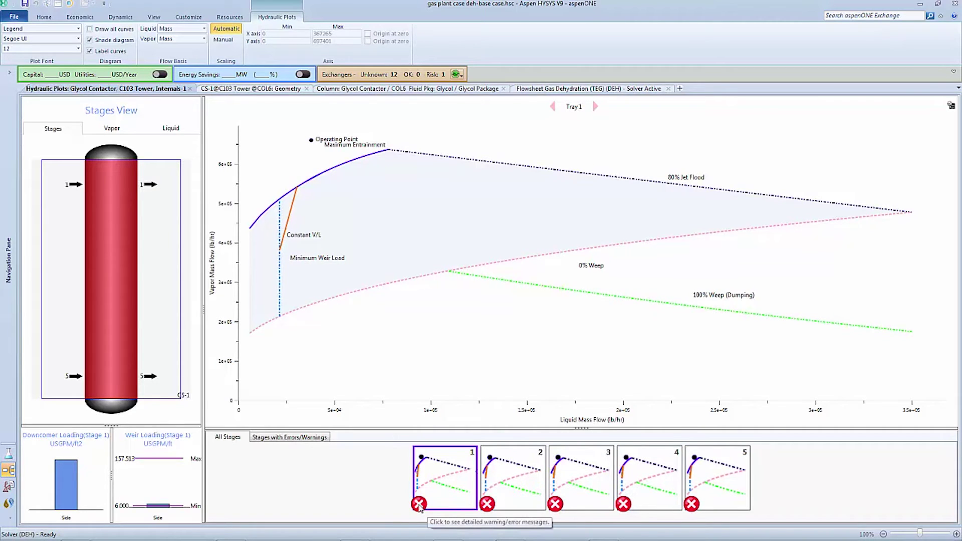
Review Tray 1 errors and vapour/liquid flow plots, then place the plots beside the geometry.
{"action": "left_click", "coordinate": [419, 504]}
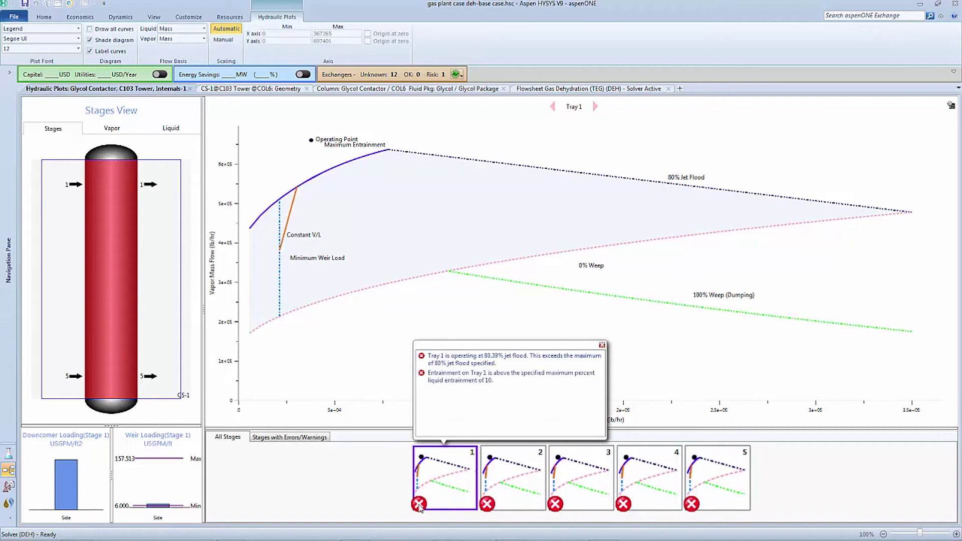
{"action": "left_click", "coordinate": [602, 346]}
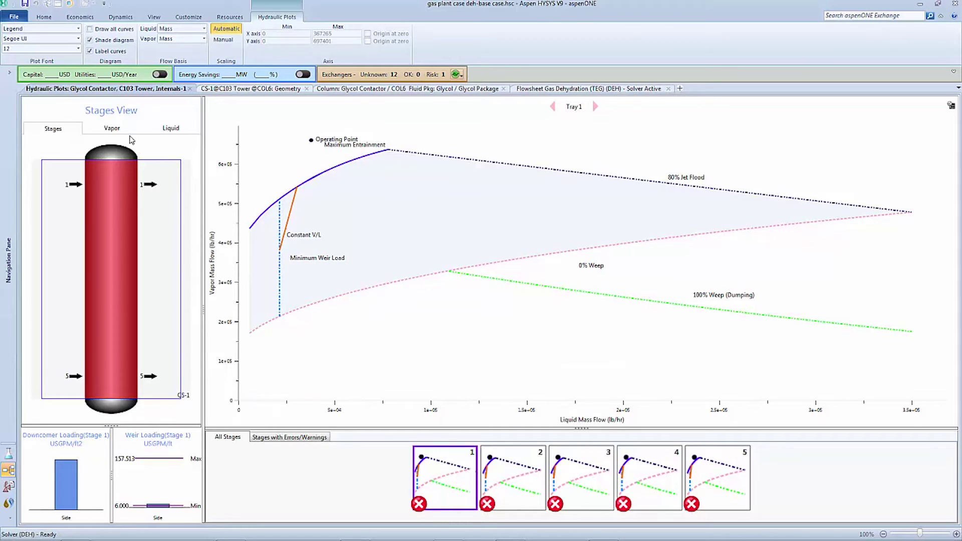
{"action": "left_click", "coordinate": [122, 131]}
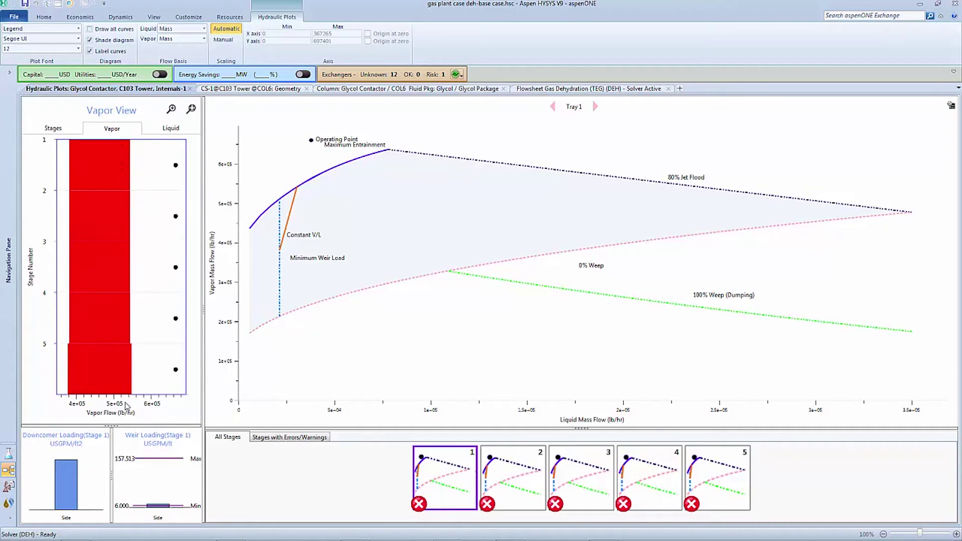
{"action": "left_click", "coordinate": [178, 129]}
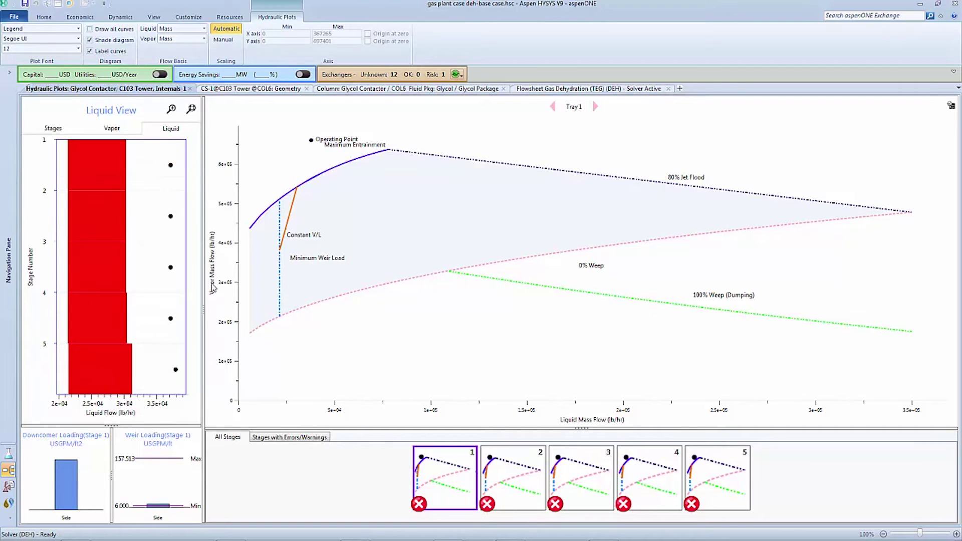
{"action": "left_click", "coordinate": [46, 129]}
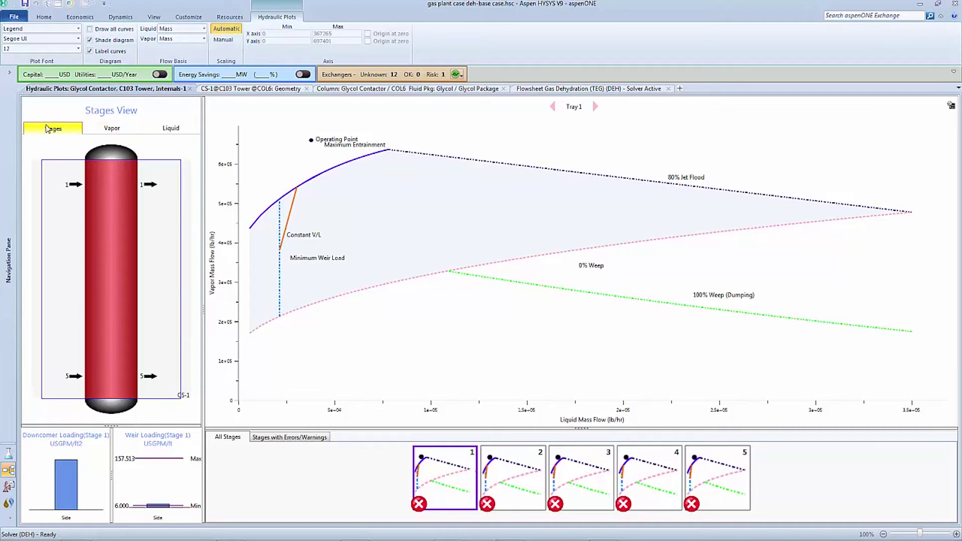
{"action": "left_click_drag", "start_coordinate": [80, 93], "coordinate": [504, 309]}
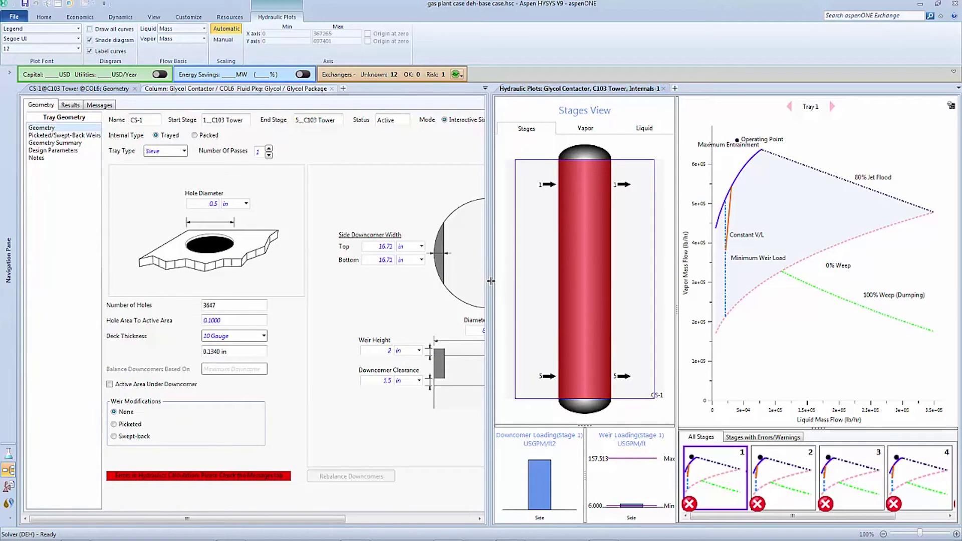
Set the CS-1 sieve-tray section diameter to 10.5 ft.
{"action": "left_click_drag", "start_coordinate": [309, 518], "coordinate": [437, 524]}
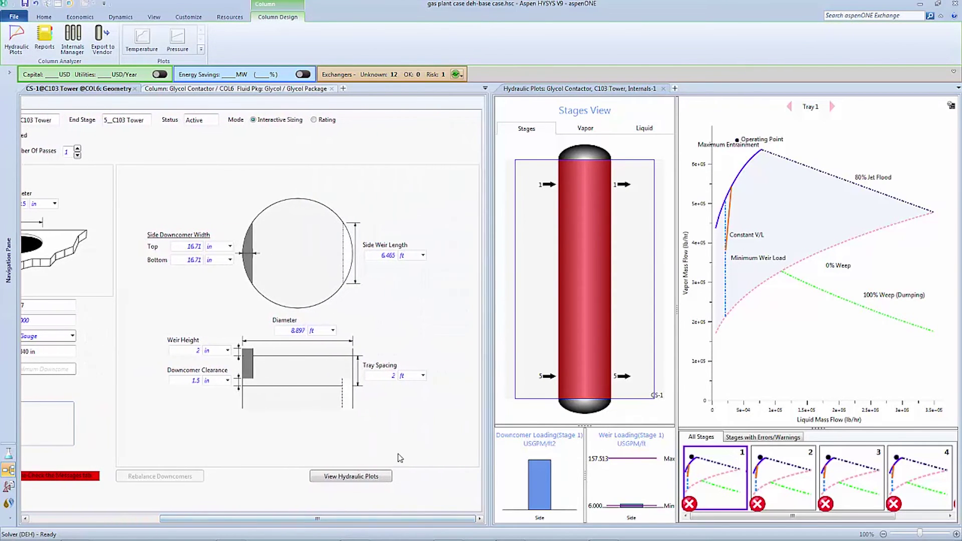
{"action": "left_click", "coordinate": [291, 331]}
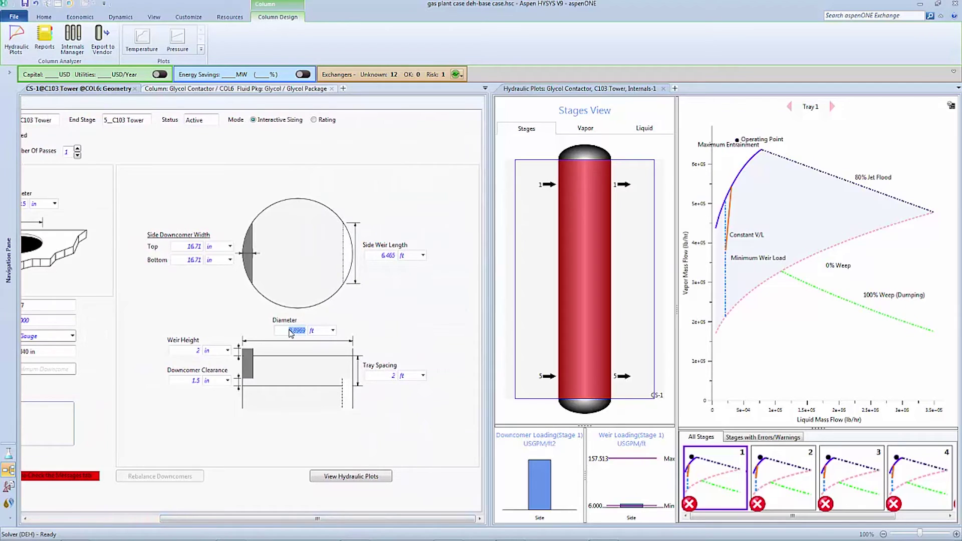
{"action": "type", "text": "10.5"}
{"action": "key", "text": "Return"}
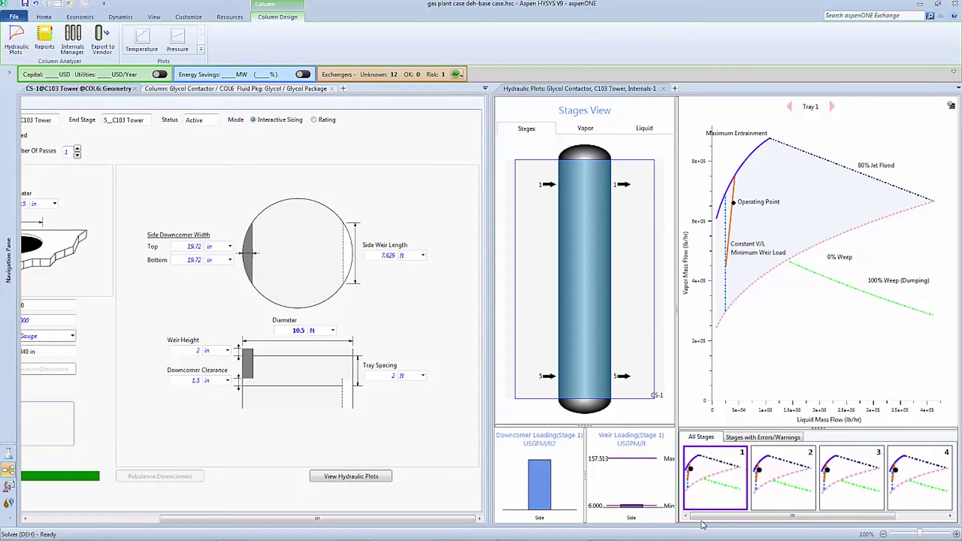
Review the vapour and liquid loading by stage, then return to the stages diagram.
{"action": "left_click_drag", "start_coordinate": [708, 519], "coordinate": [688, 498]}
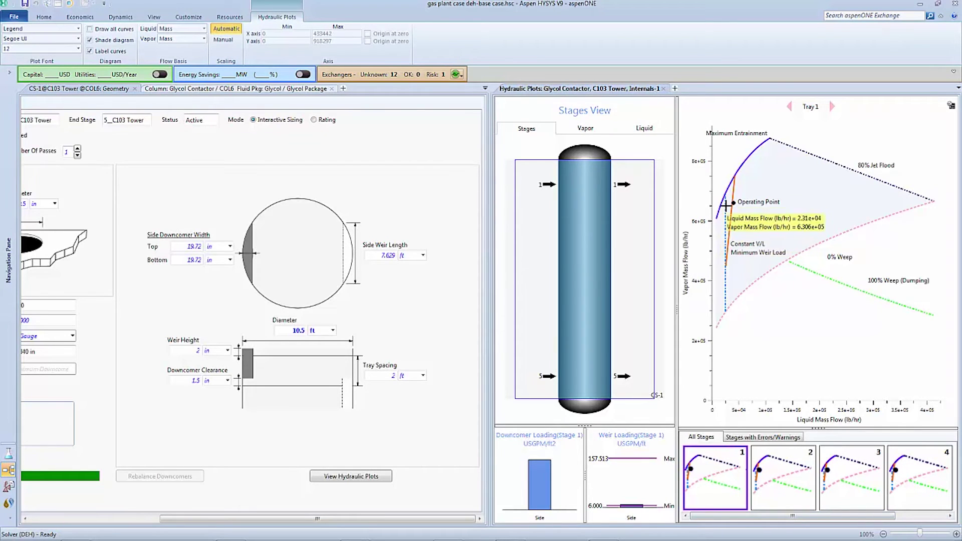
{"action": "mouse_move", "coordinate": [723, 305]}
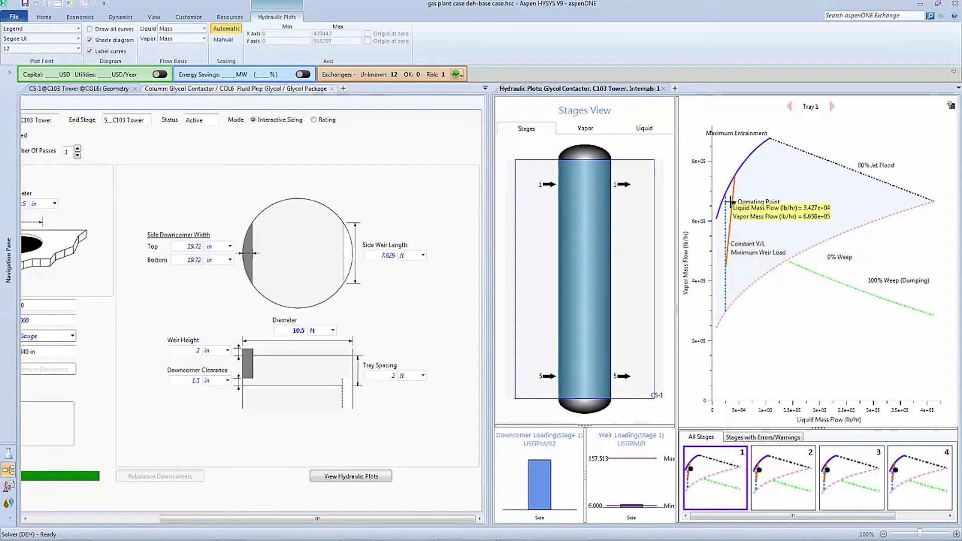
{"action": "left_click", "coordinate": [596, 133]}
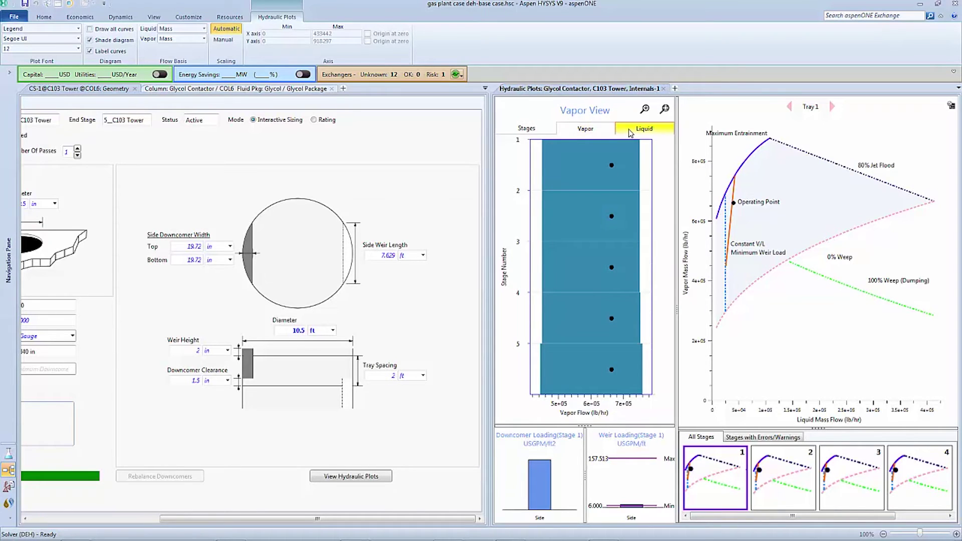
{"action": "left_click", "coordinate": [634, 131]}
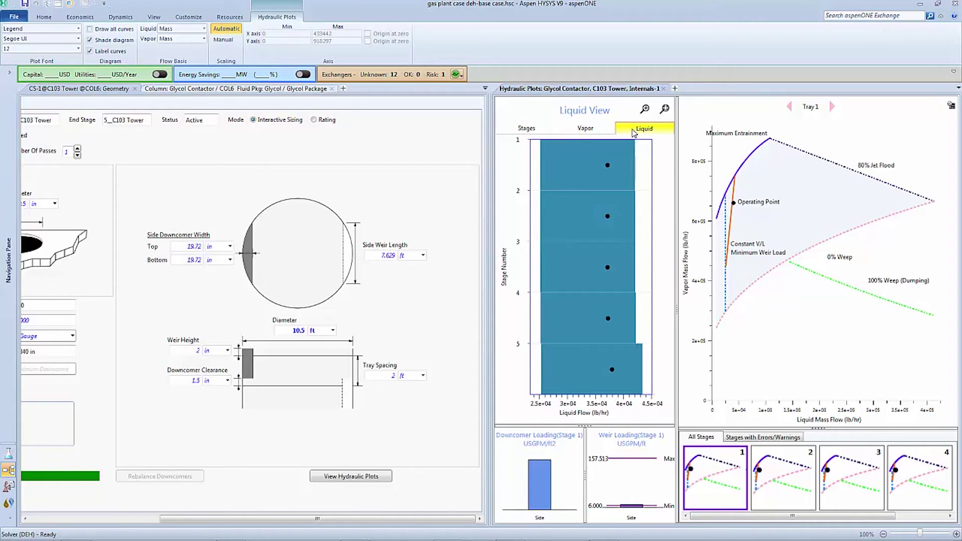
{"action": "left_click", "coordinate": [535, 135]}
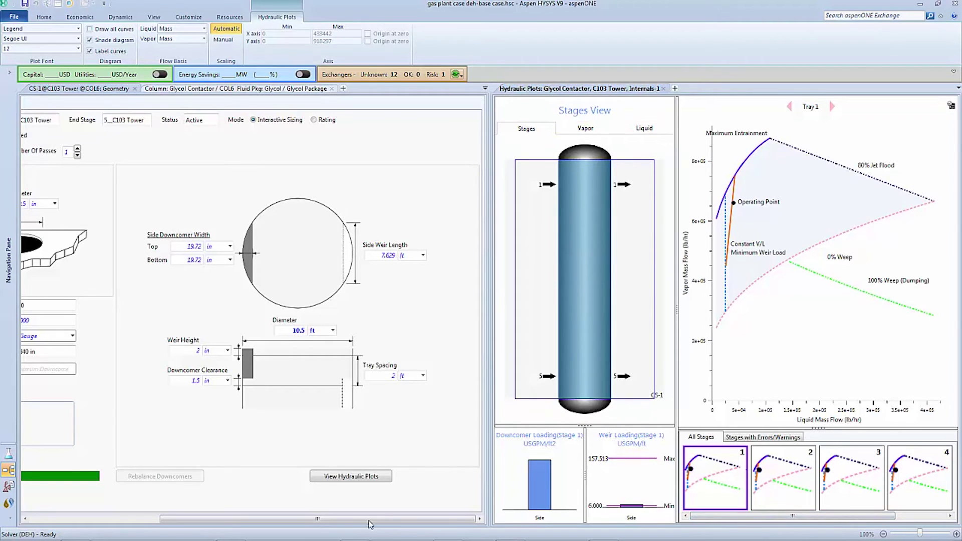
{"action": "left_click_drag", "start_coordinate": [370, 519], "coordinate": [240, 512]}
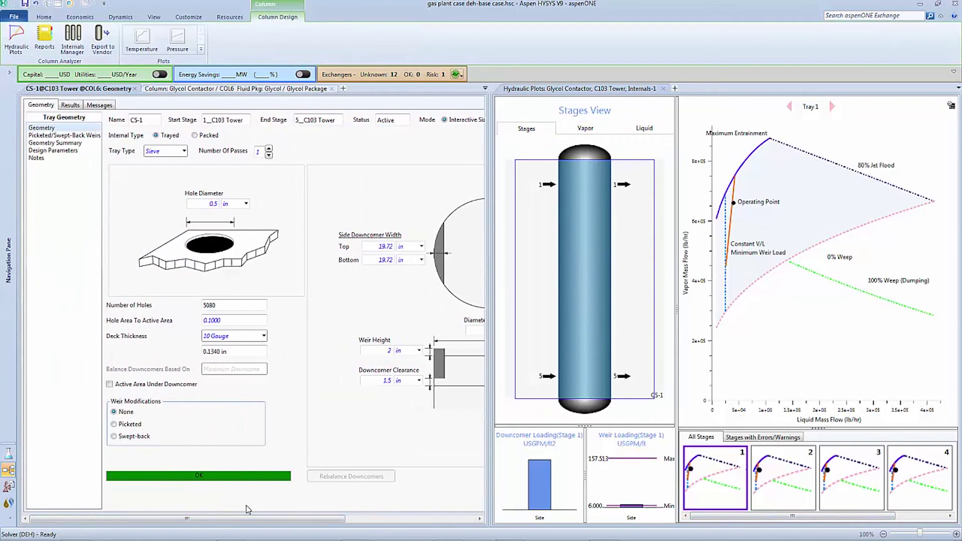
Make the trays Ballast-V1 valve trays with 10 valves per active area.
{"action": "left_click", "coordinate": [184, 152]}
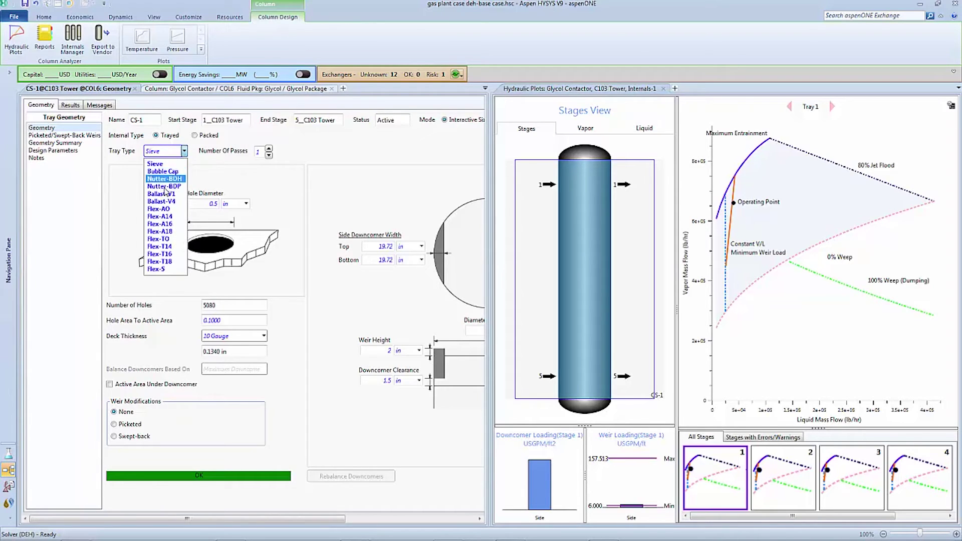
{"action": "left_click", "coordinate": [161, 195]}
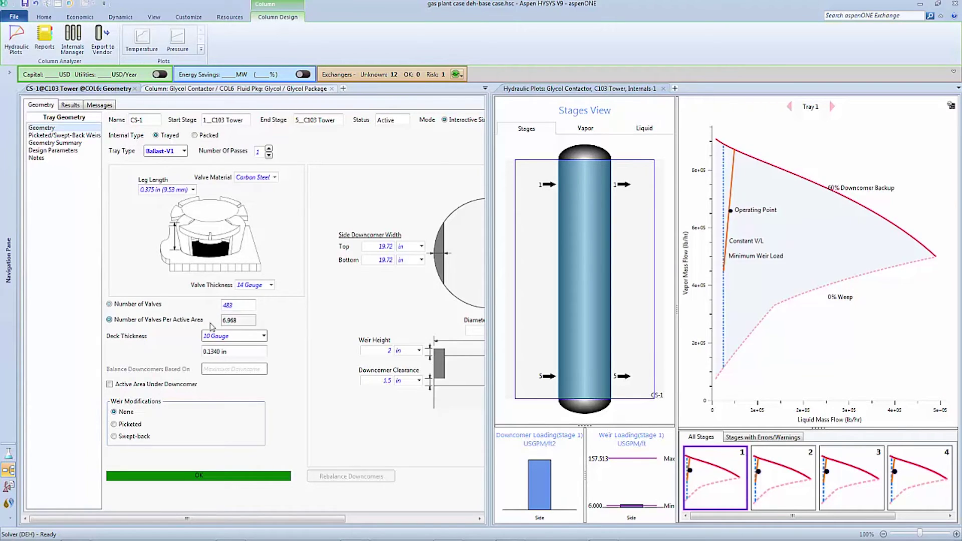
{"action": "left_click", "coordinate": [239, 322]}
{"action": "type", "text": "10"}
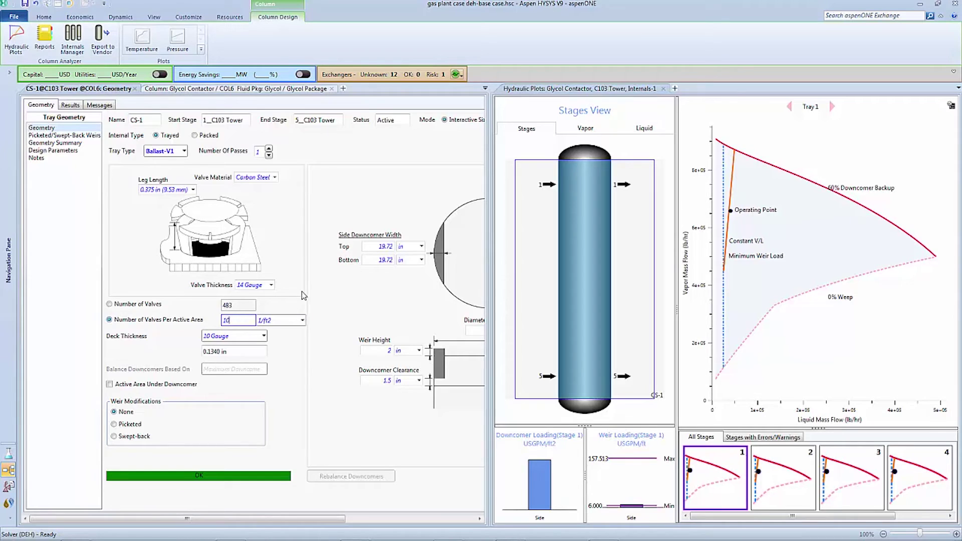
{"action": "key", "text": "Return"}
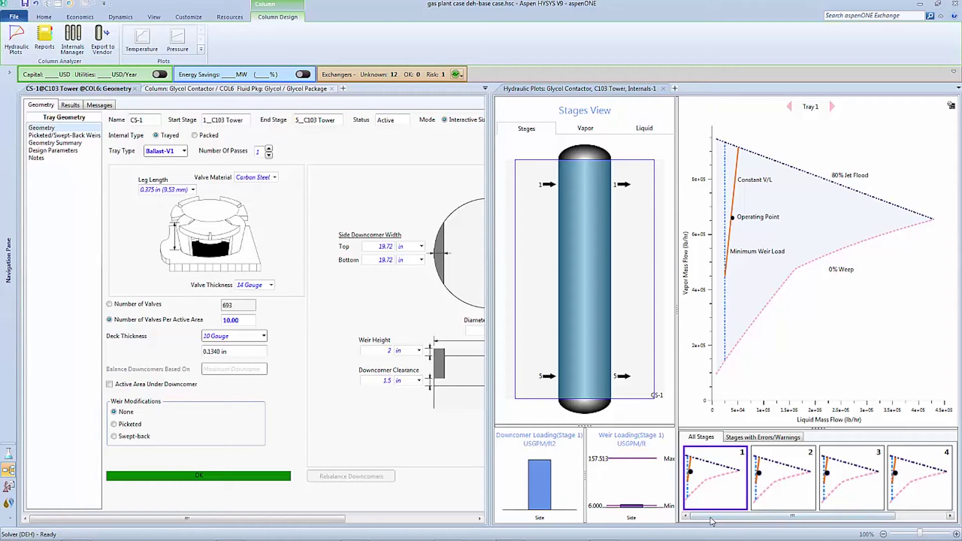
Review the valve-tray vapour and liquid loading, then switch CS-1 to packed internals.
{"action": "left_click_drag", "start_coordinate": [711, 519], "coordinate": [692, 533]}
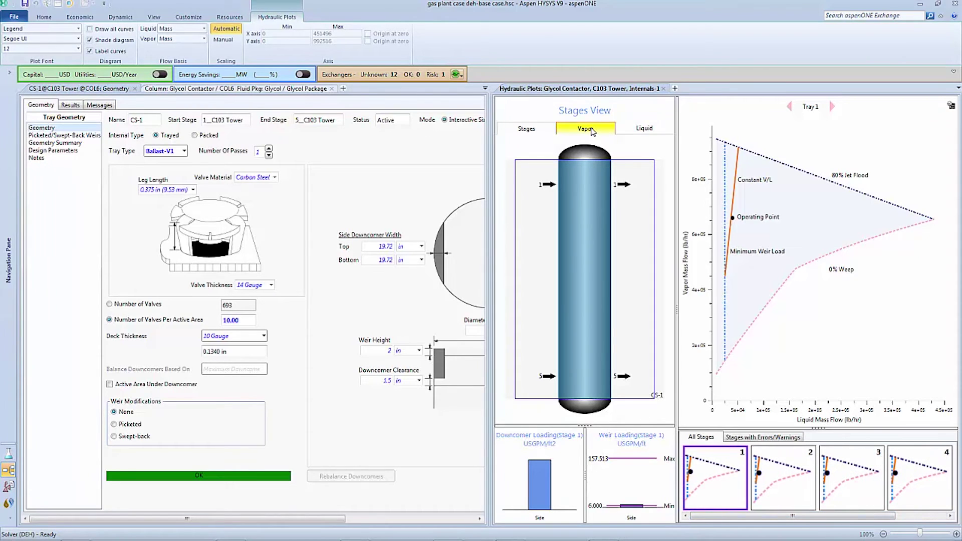
{"action": "left_click", "coordinate": [592, 129]}
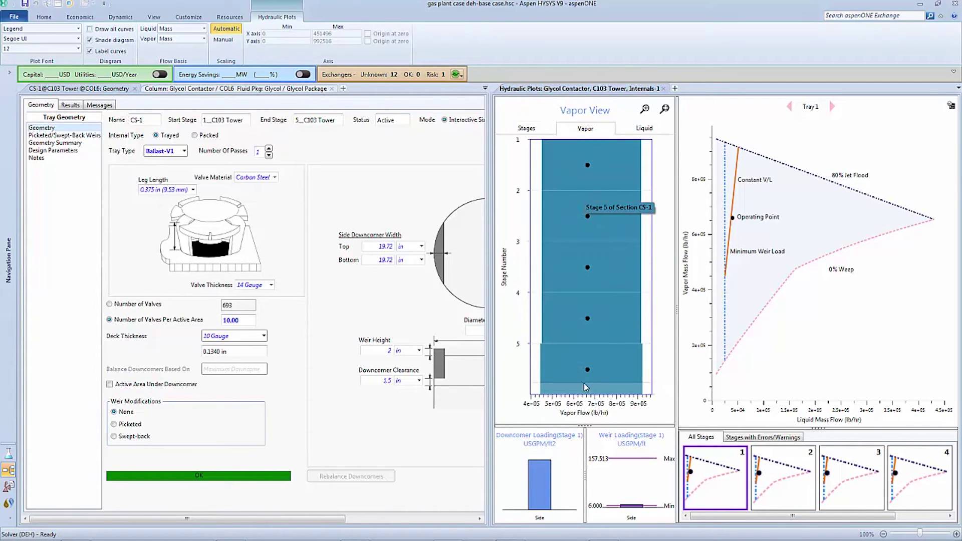
{"action": "left_click", "coordinate": [645, 129]}
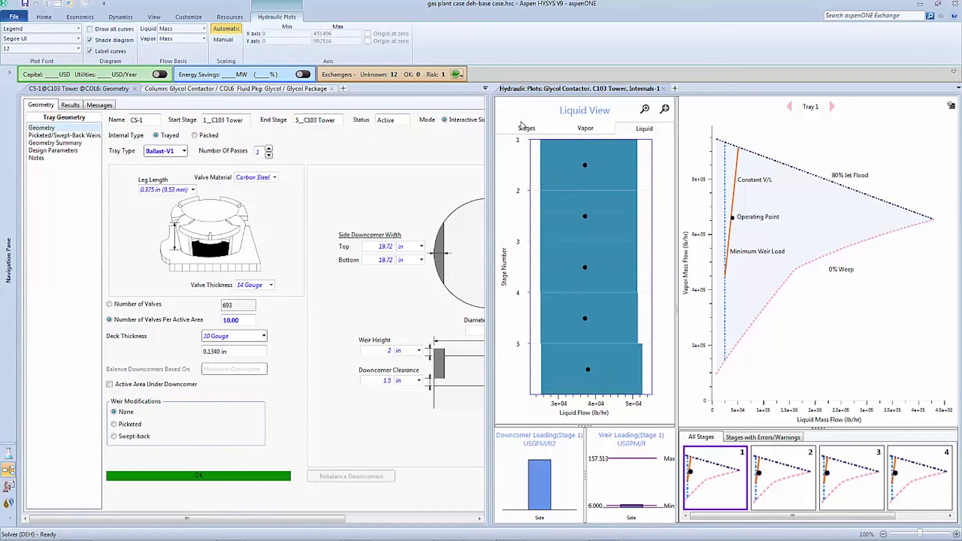
{"action": "left_click", "coordinate": [523, 127]}
{"action": "left_click", "coordinate": [317, 161]}
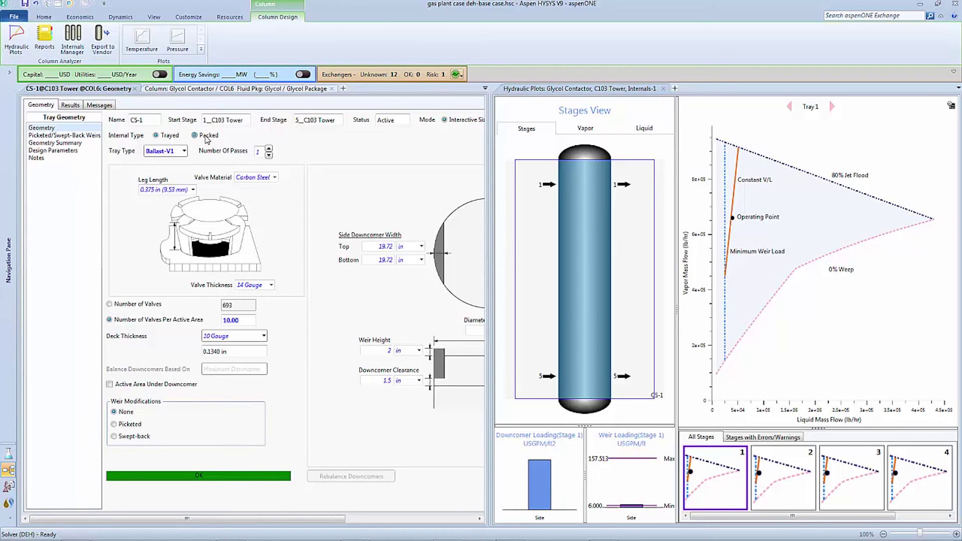
{"action": "left_click", "coordinate": [207, 139]}
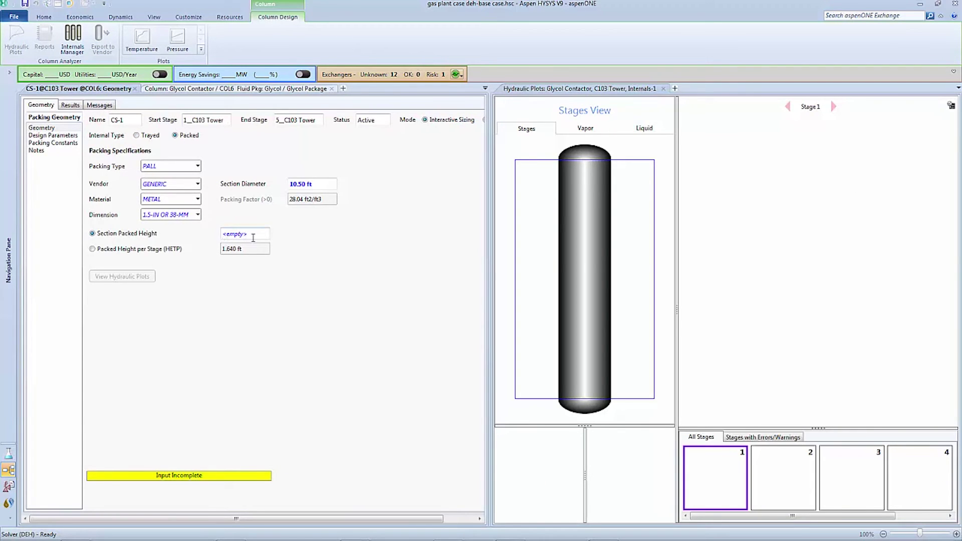
Keep the 10.50 ft section diameter and set a 30 ft packed height.
{"action": "left_click", "coordinate": [319, 183]}
{"action": "left_click", "coordinate": [332, 159]}
{"action": "left_click", "coordinate": [198, 167]}
{"action": "left_click", "coordinate": [199, 169]}
{"action": "left_click", "coordinate": [246, 233]}
{"action": "type", "text": "30"}
{"action": "key", "text": "Return"}
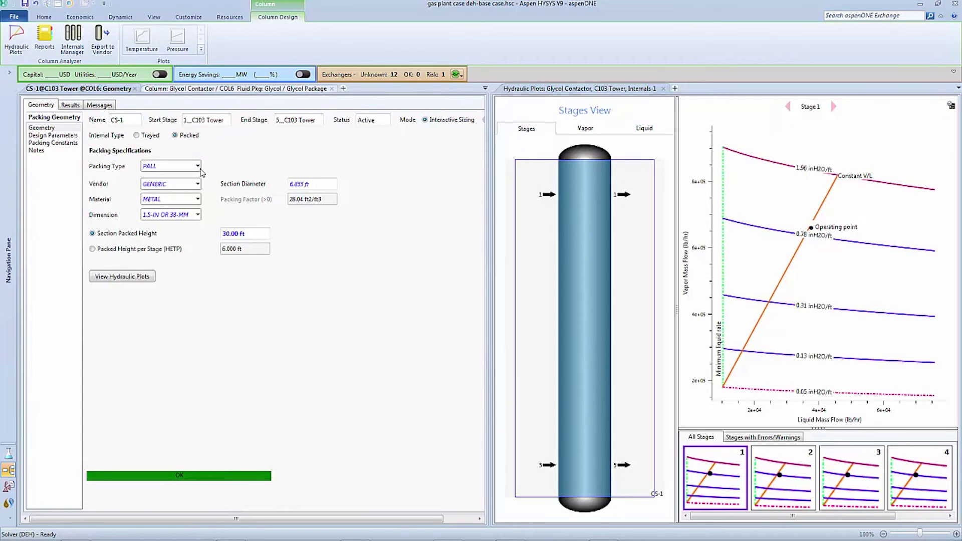
Choose KOCH FLEXIPAC packing in METAL with 1.4X dimension.
{"action": "left_click", "coordinate": [198, 167]}
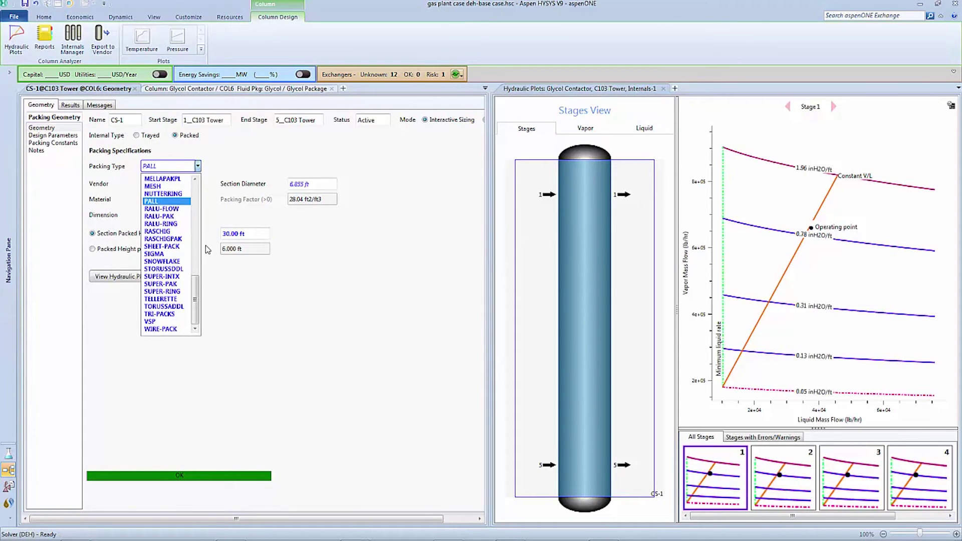
{"action": "left_click_drag", "start_coordinate": [198, 293], "coordinate": [199, 214]}
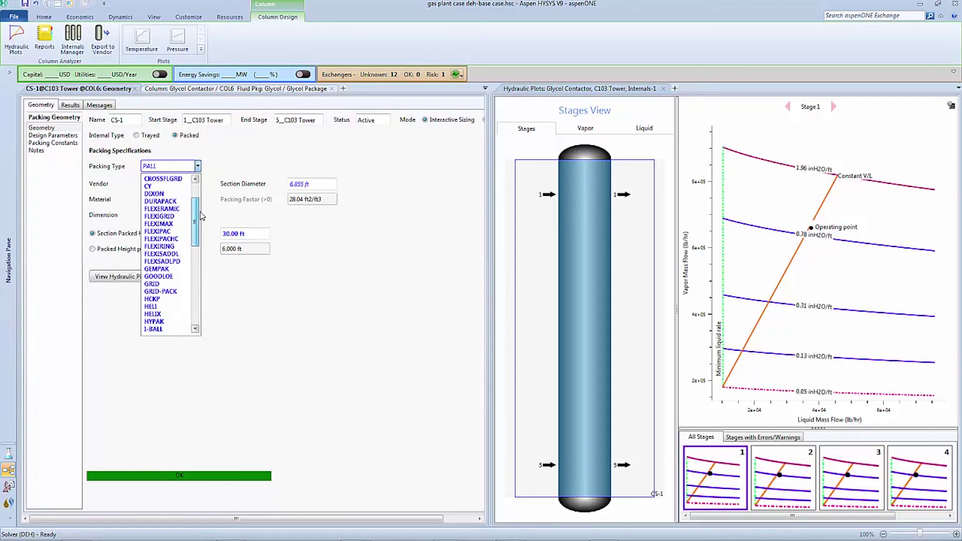
{"action": "left_click", "coordinate": [166, 232]}
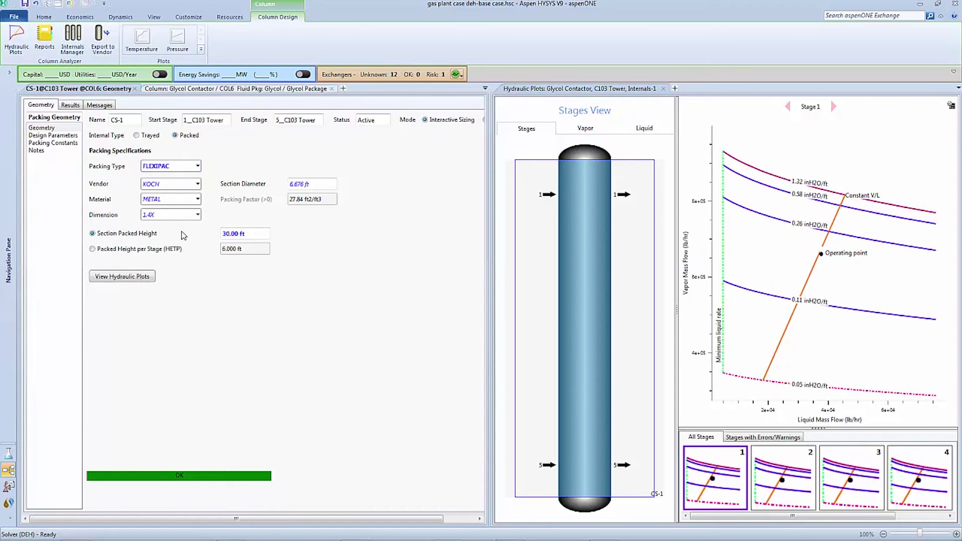
{"action": "left_click", "coordinate": [199, 200]}
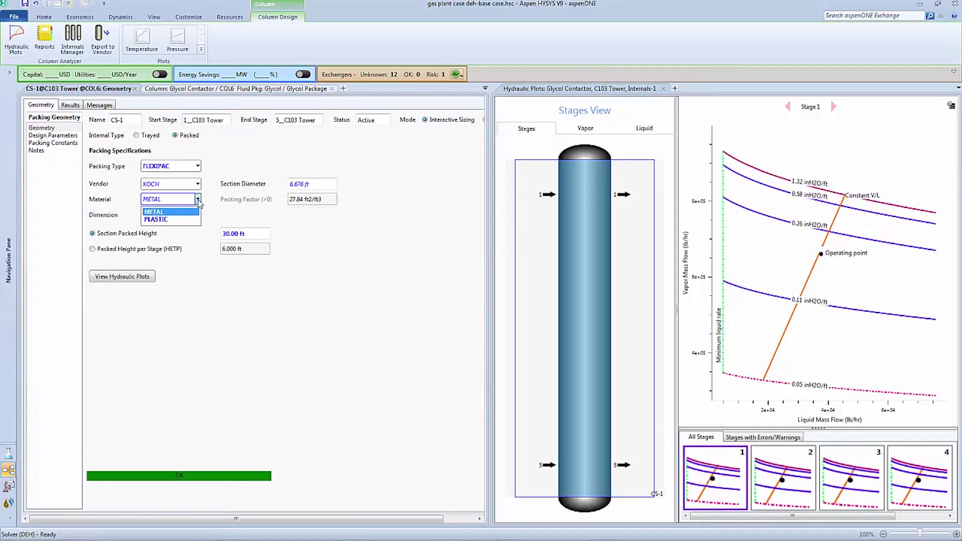
{"action": "left_click", "coordinate": [198, 200]}
{"action": "left_click", "coordinate": [198, 215]}
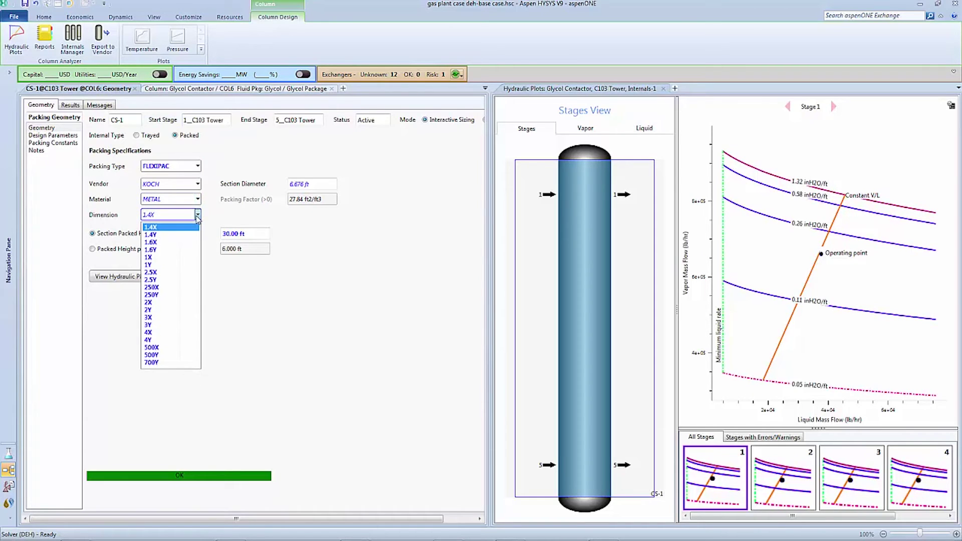
{"action": "left_click", "coordinate": [198, 215]}
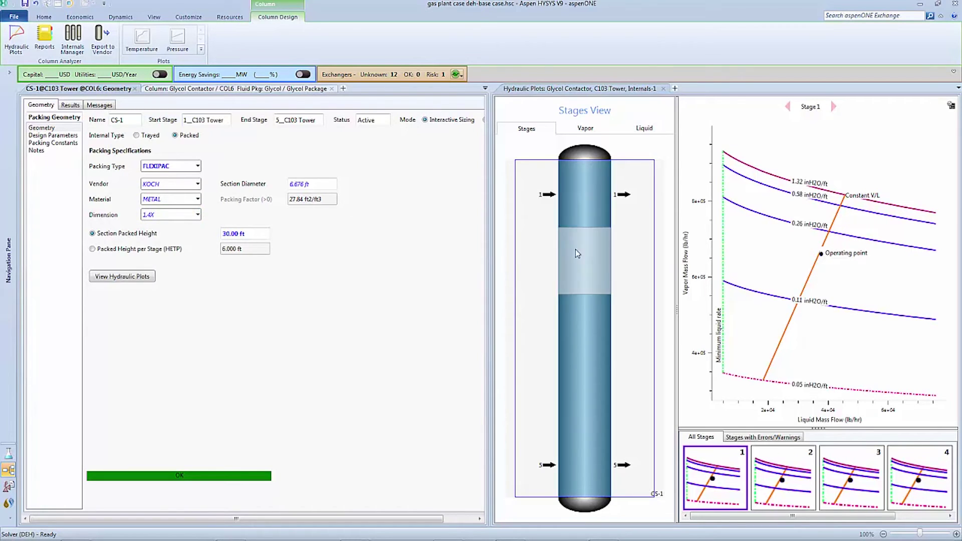
Set the packing foaming factor to 0.75 and minimum liquid flow to 1.000 USGPM/ft2.
{"action": "left_click", "coordinate": [55, 136]}
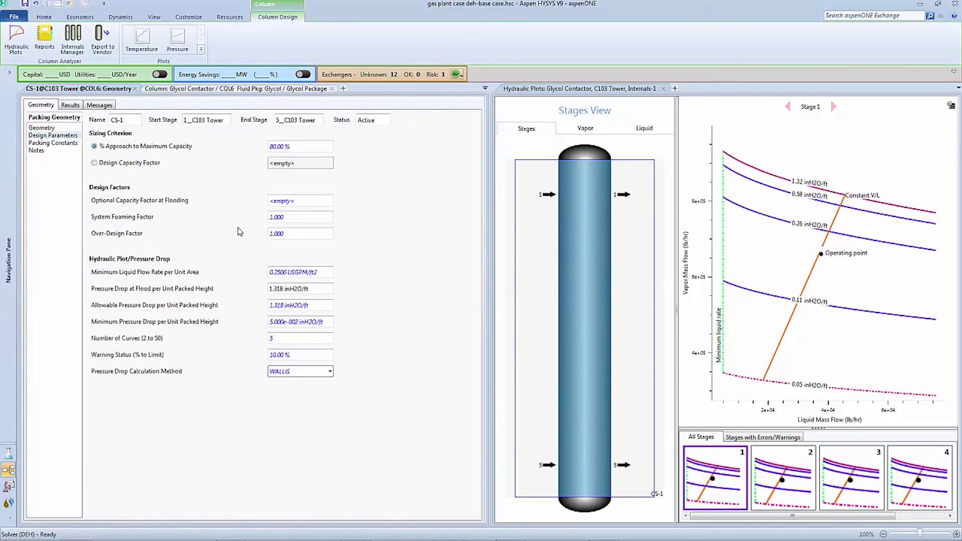
{"action": "left_click", "coordinate": [286, 217]}
{"action": "key", "text": "Return"}
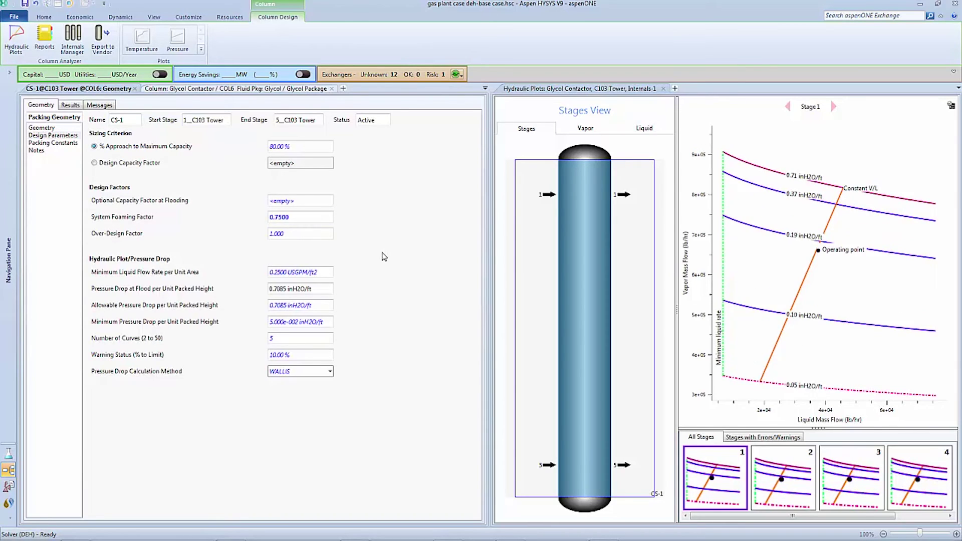
{"action": "left_click", "coordinate": [289, 273]}
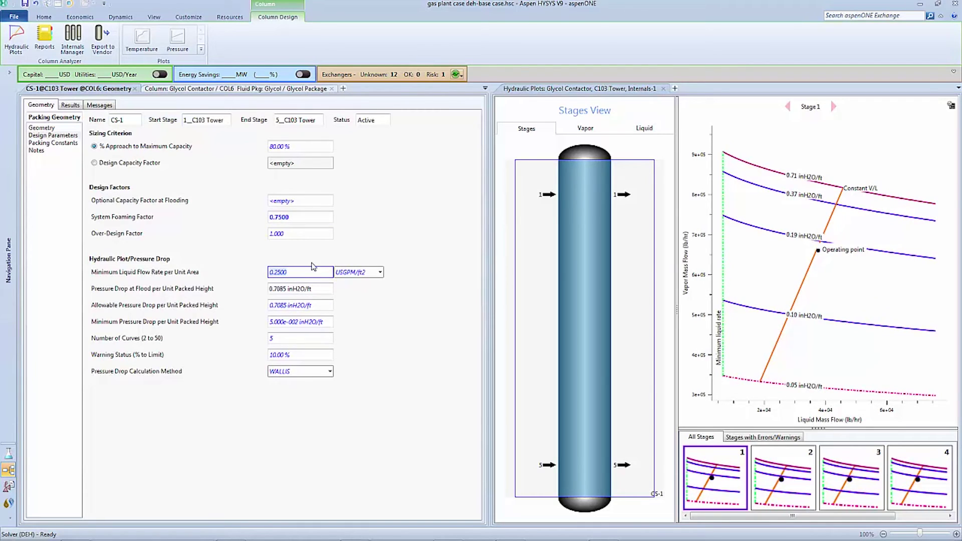
{"action": "type", "text": "1"}
{"action": "key", "text": "Return"}
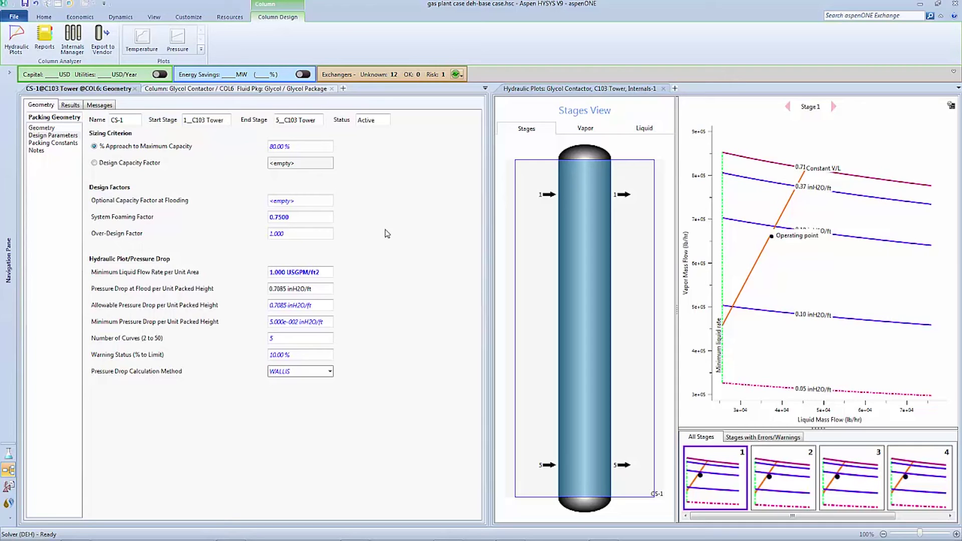
Show the contactor's FLEXIPAC internals table with per-stage vapor and liquid loading plots.
{"action": "left_click", "coordinate": [226, 89]}
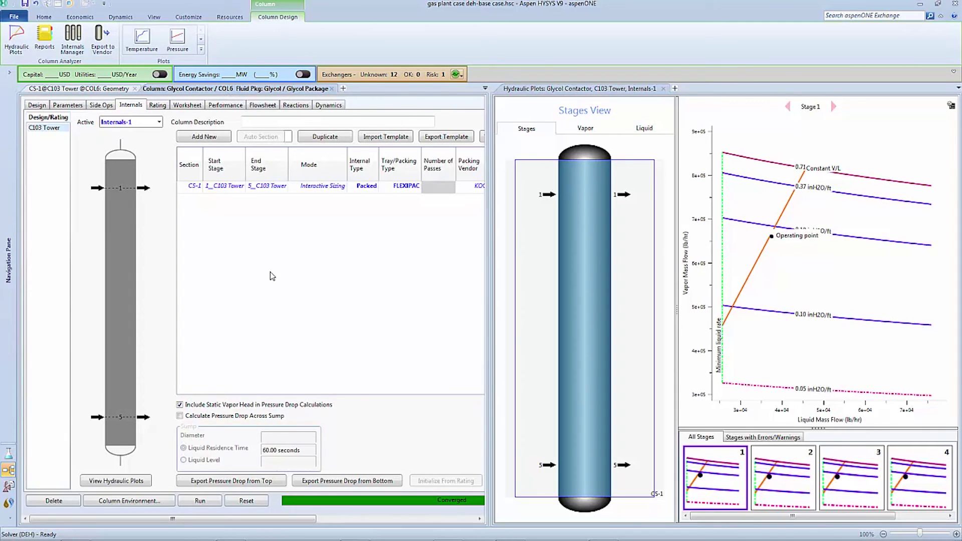
{"action": "left_click_drag", "start_coordinate": [269, 522], "coordinate": [366, 530]}
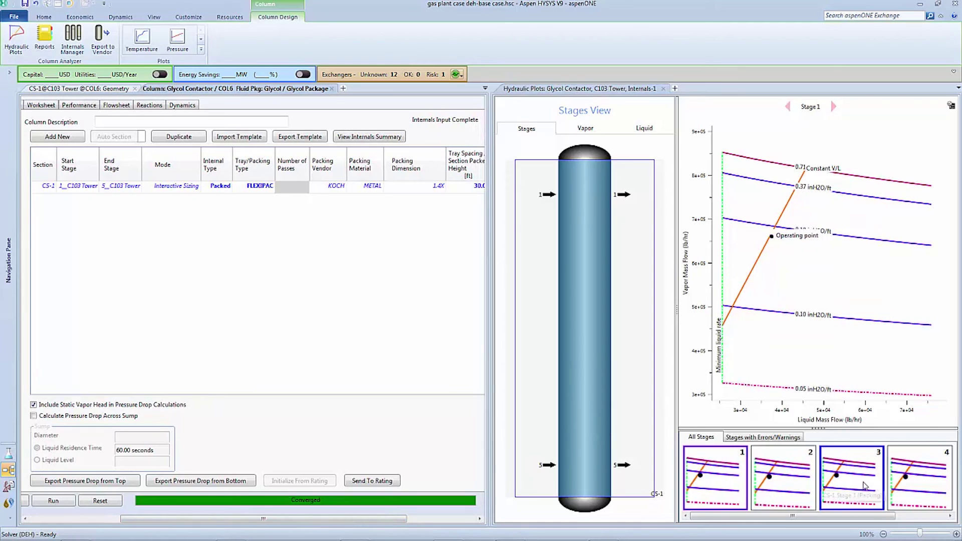
{"action": "left_click_drag", "start_coordinate": [885, 517], "coordinate": [833, 530]}
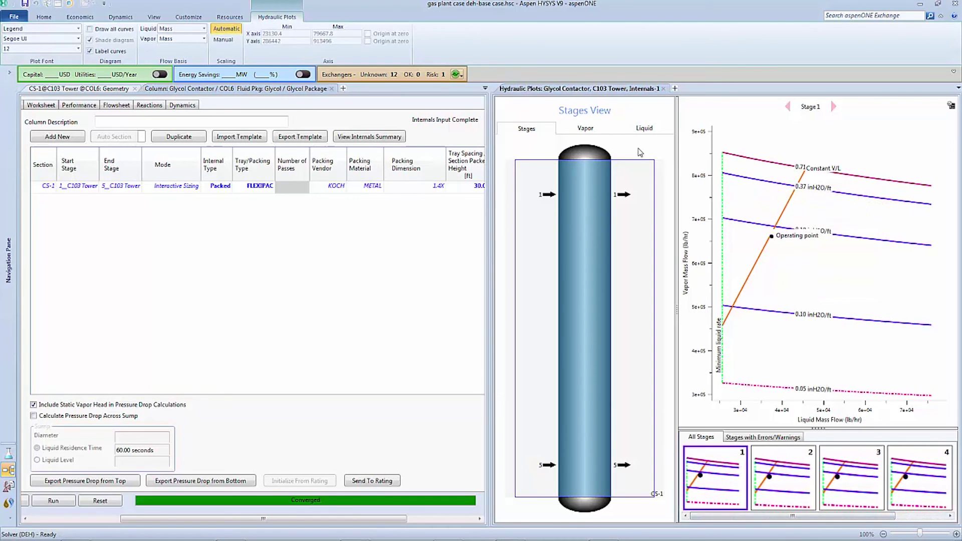
{"action": "left_click", "coordinate": [607, 134]}
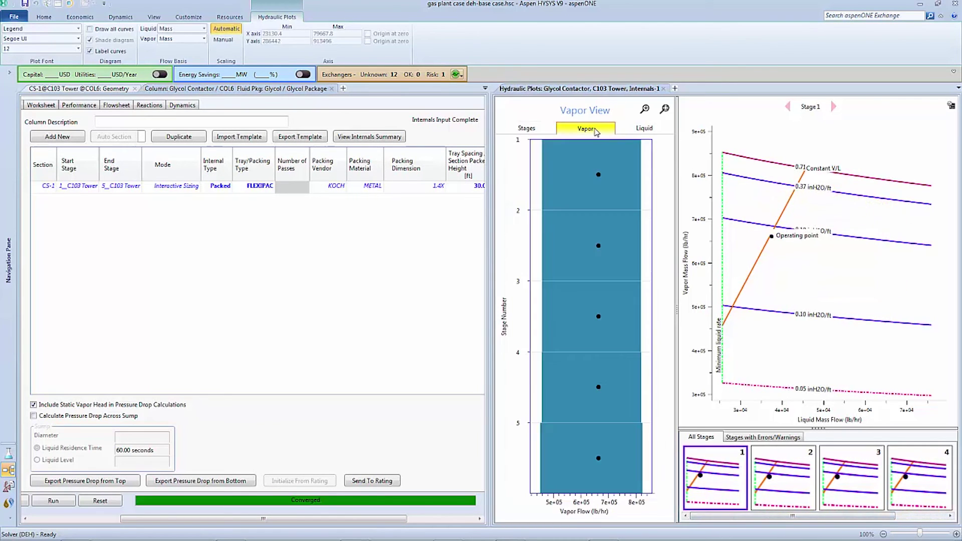
{"action": "left_click", "coordinate": [635, 133]}
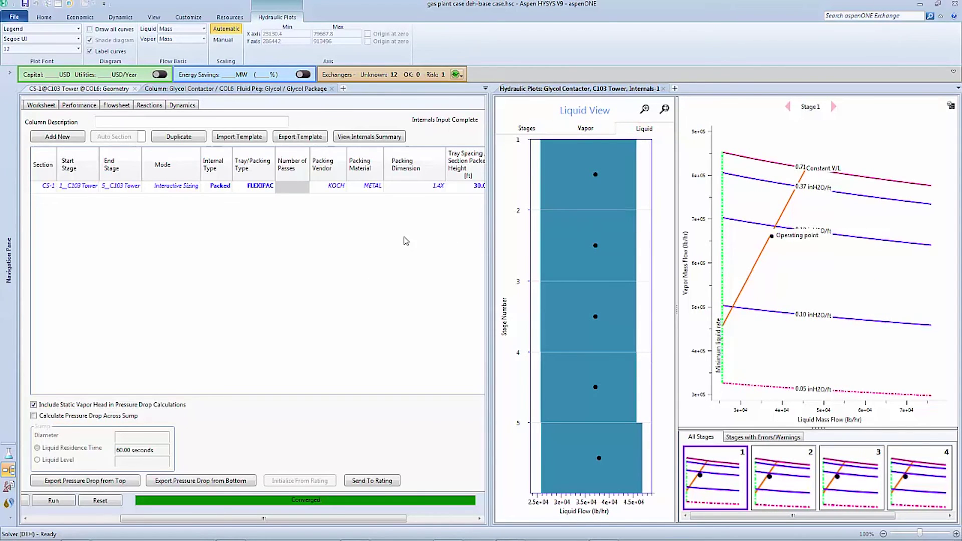
{"action": "left_click_drag", "start_coordinate": [228, 521], "coordinate": [222, 524]}
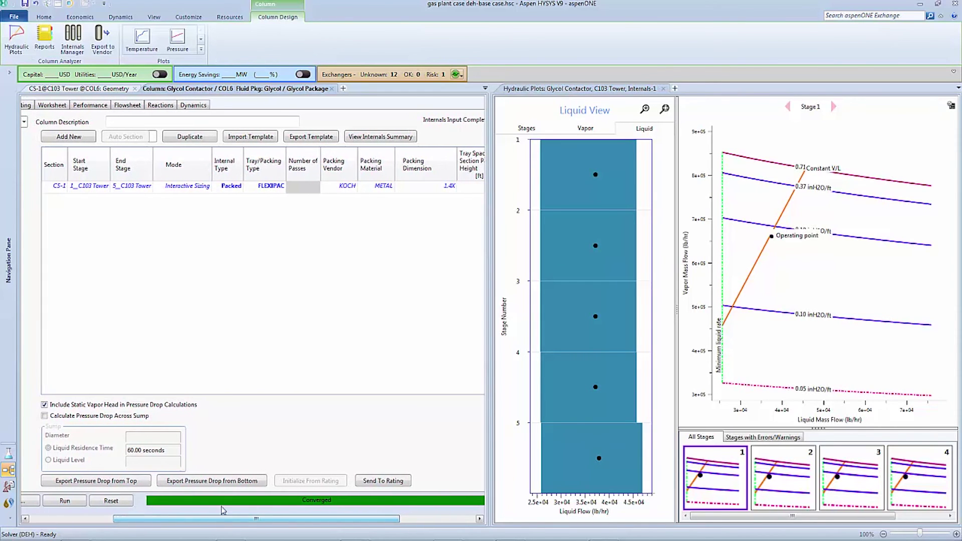
Switch packed section CS-1 of the Glycol Contactor to Rating mode.
{"action": "left_click", "coordinate": [205, 189]}
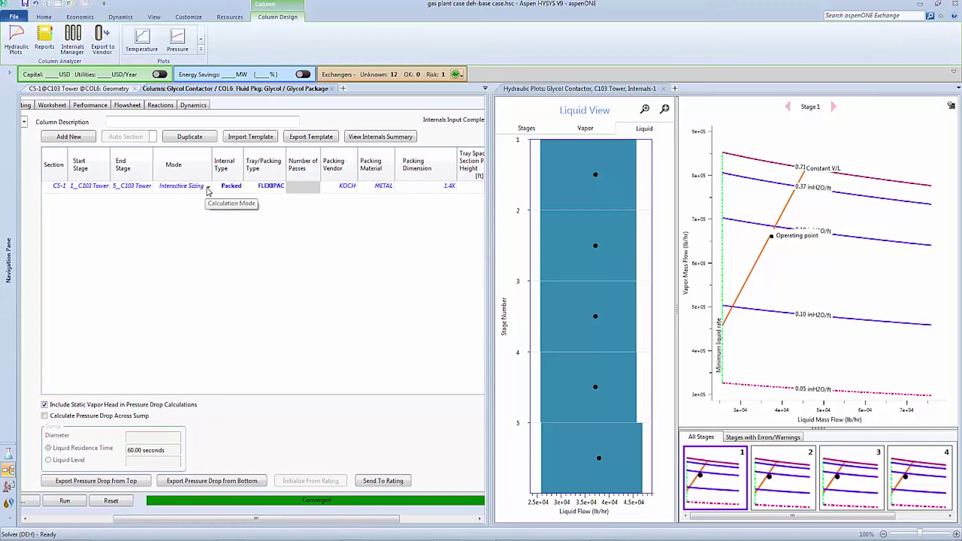
{"action": "left_click", "coordinate": [209, 189]}
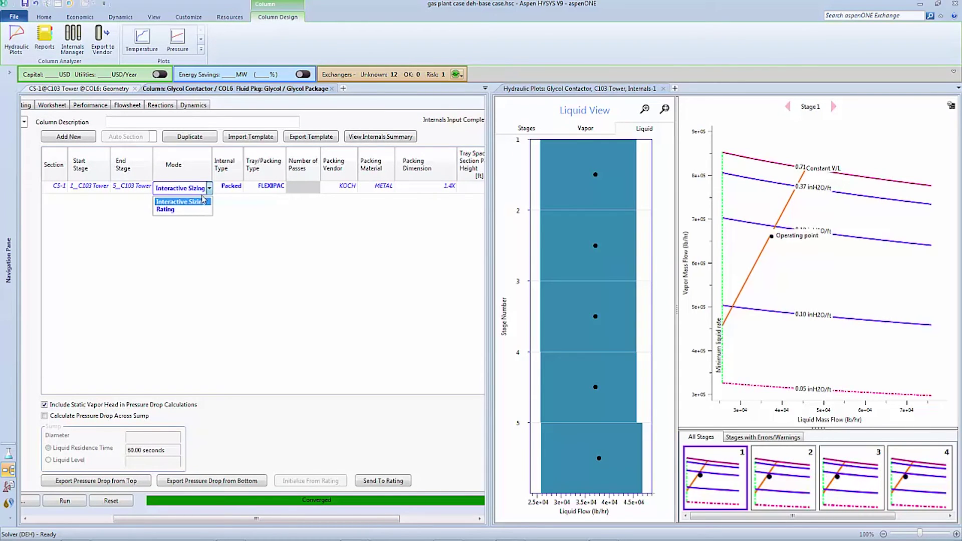
{"action": "left_click", "coordinate": [182, 210]}
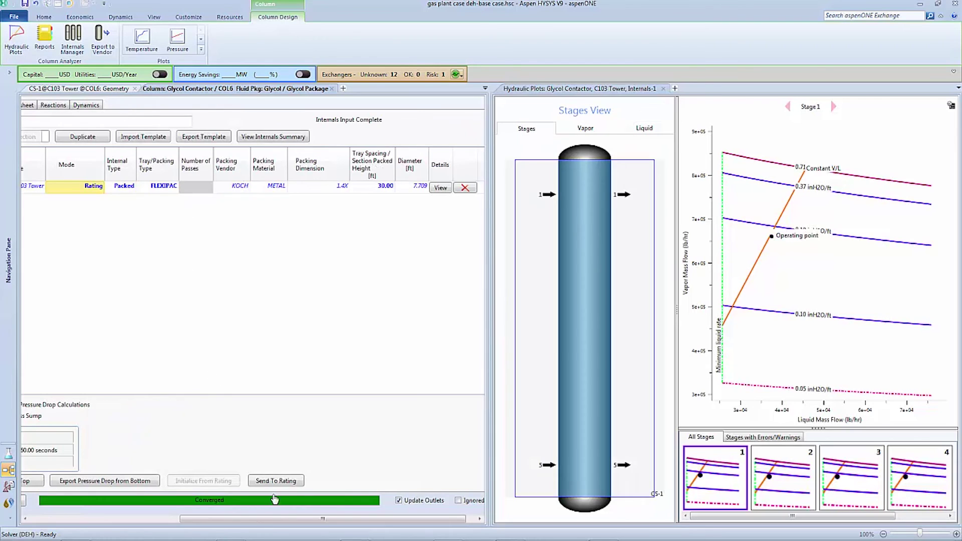
{"action": "left_click_drag", "start_coordinate": [274, 522], "coordinate": [177, 522]}
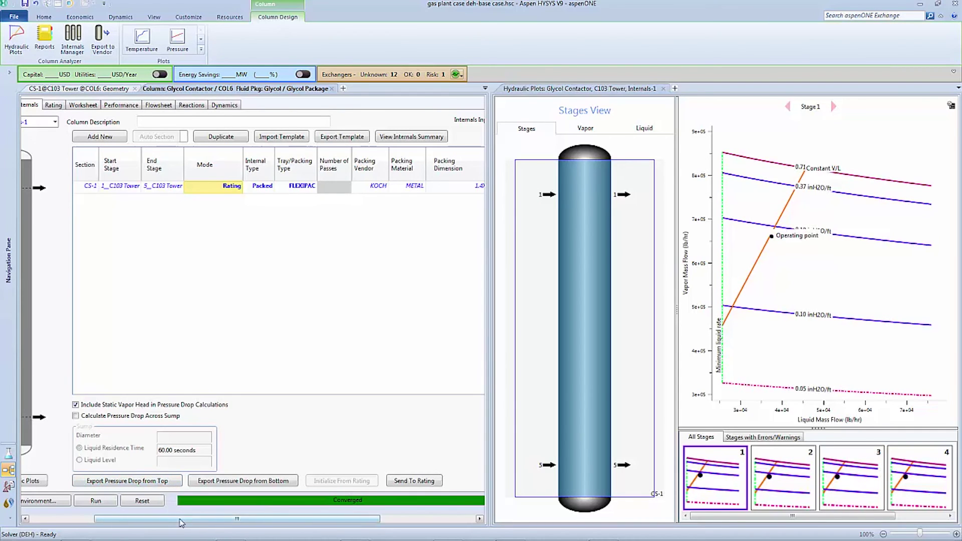
{"action": "left_click_drag", "start_coordinate": [183, 519], "coordinate": [278, 519]}
Review CS-1's stage-by-stage results, about 5.5 inH2O pressure drop per stage, then close the geometry view.
{"action": "left_click", "coordinate": [426, 188]}
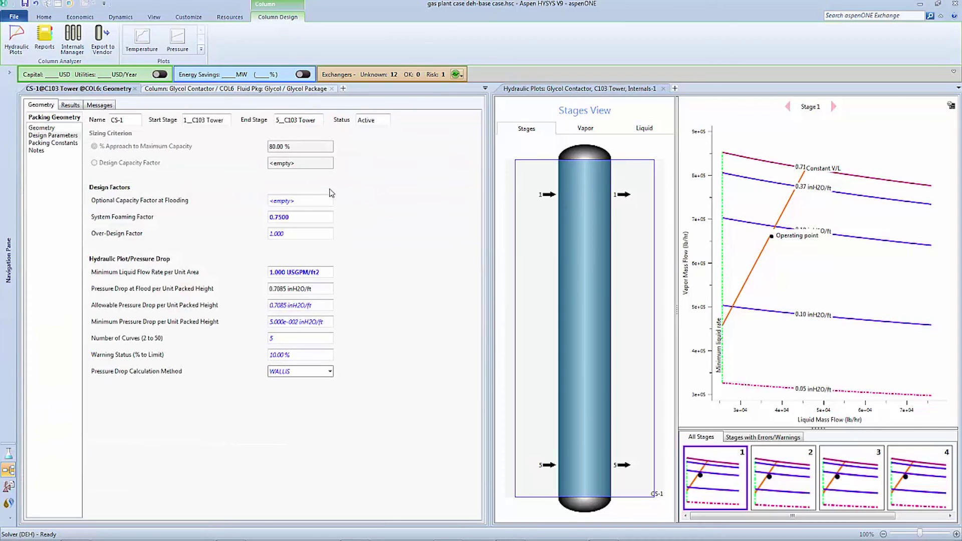
{"action": "left_click", "coordinate": [70, 105]}
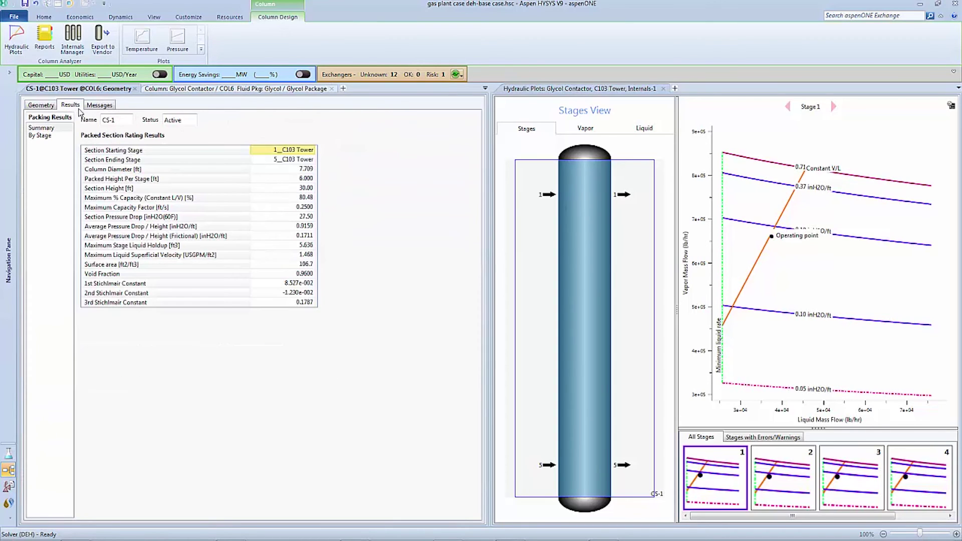
{"action": "left_click", "coordinate": [40, 136]}
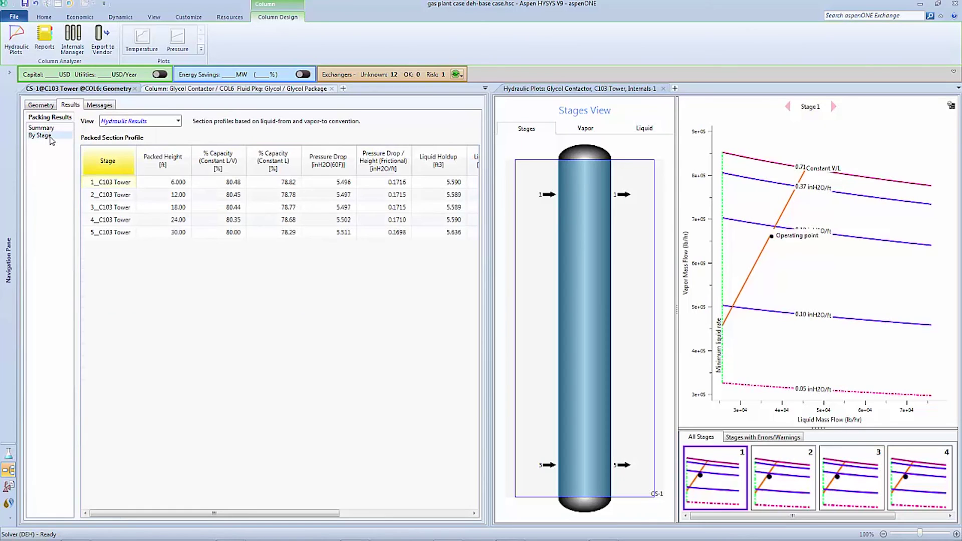
{"action": "left_click", "coordinate": [351, 158]}
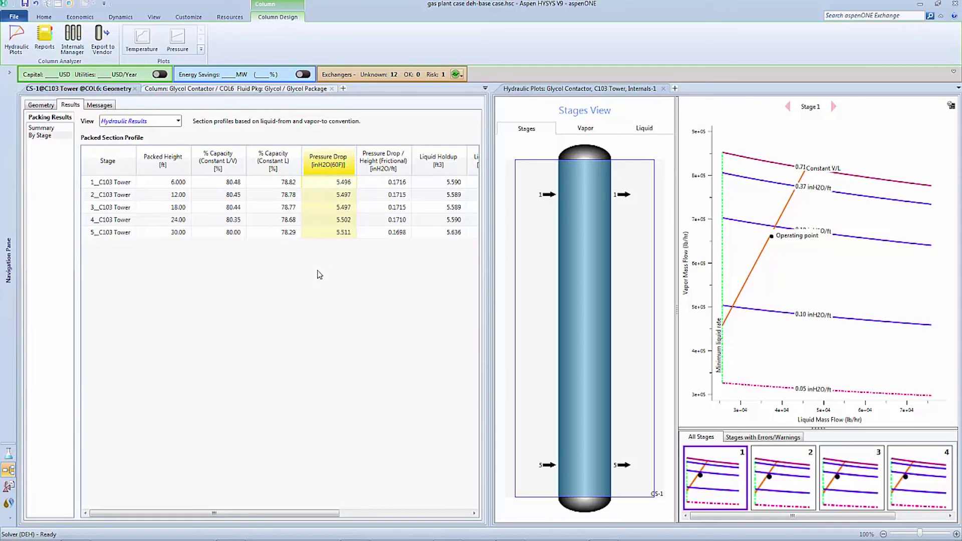
{"action": "left_click", "coordinate": [134, 89]}
Close the Glycol Contactor view, fit the flowsheet, and reset the hydraulic plot to Stages.
{"action": "left_click_drag", "start_coordinate": [269, 520], "coordinate": [156, 535]}
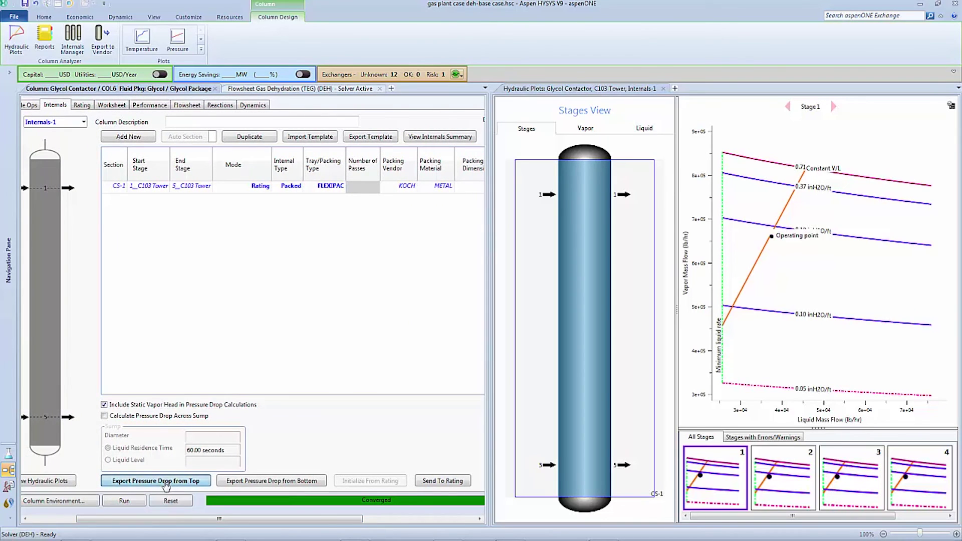
{"action": "scroll", "coordinate": [166, 486], "scroll_direction": "right", "scroll_amount": 3}
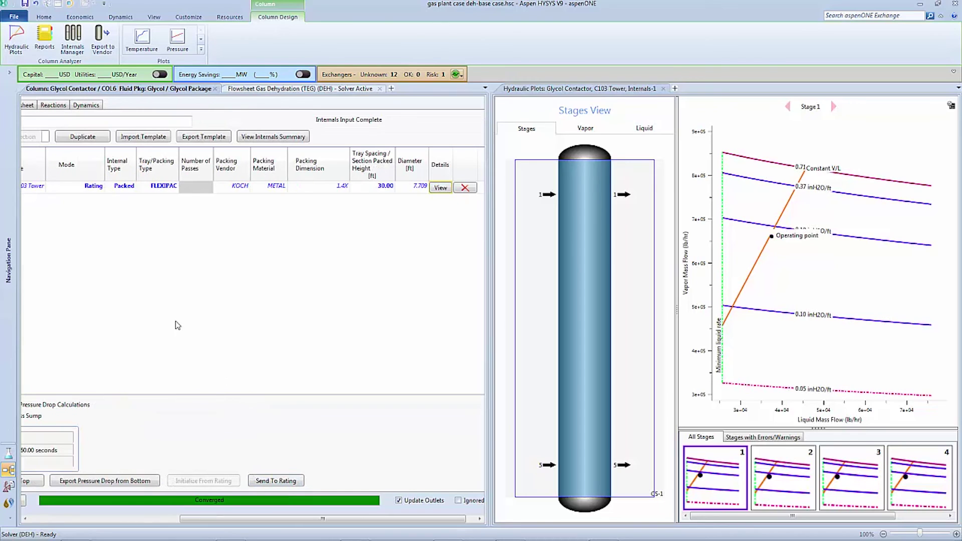
{"action": "left_click", "coordinate": [215, 89]}
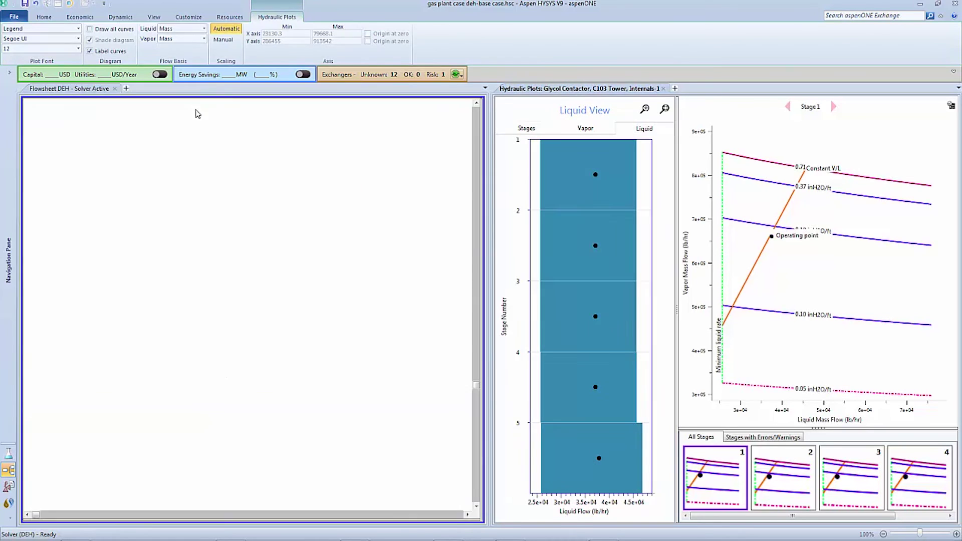
{"action": "left_click", "coordinate": [151, 318]}
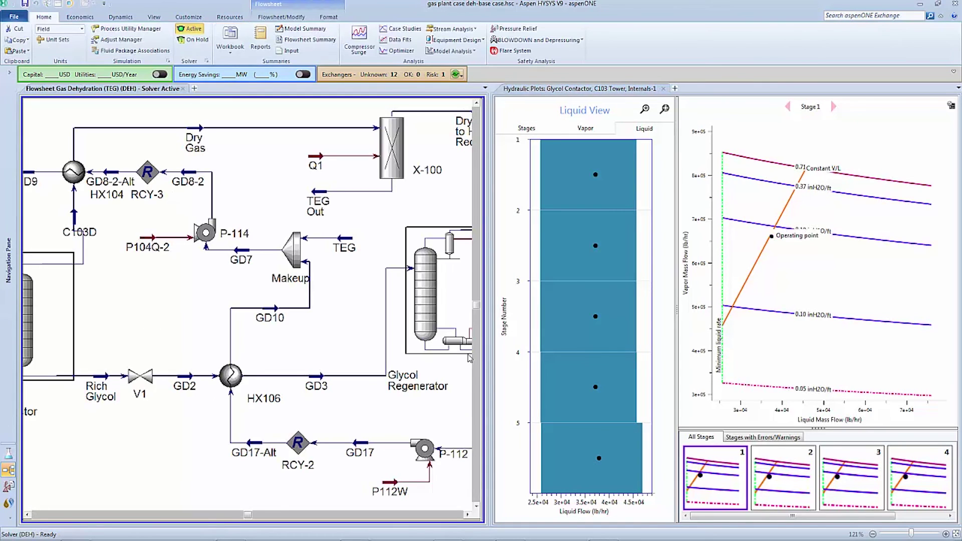
{"action": "left_click", "coordinate": [956, 534]}
{"action": "left_click", "coordinate": [526, 128]}
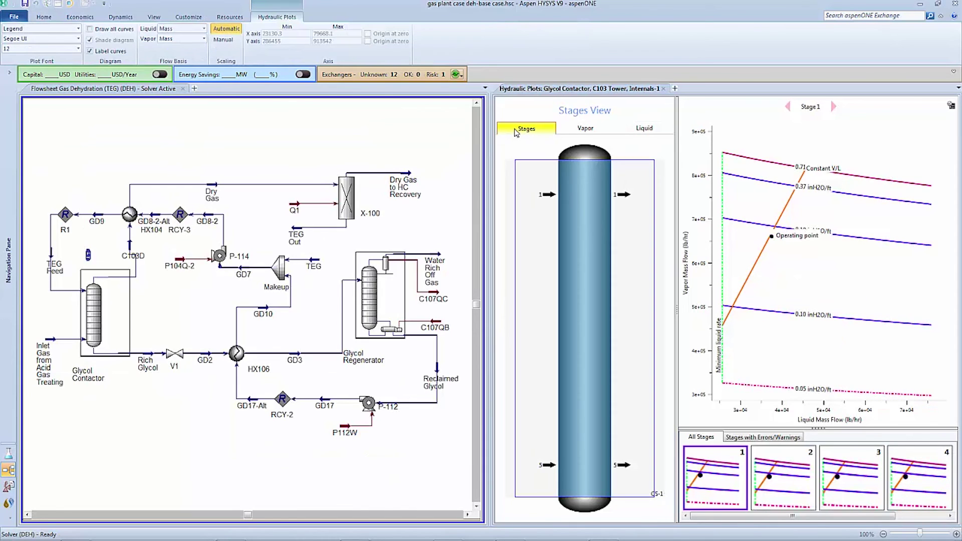
{"action": "left_click", "coordinate": [279, 143]}
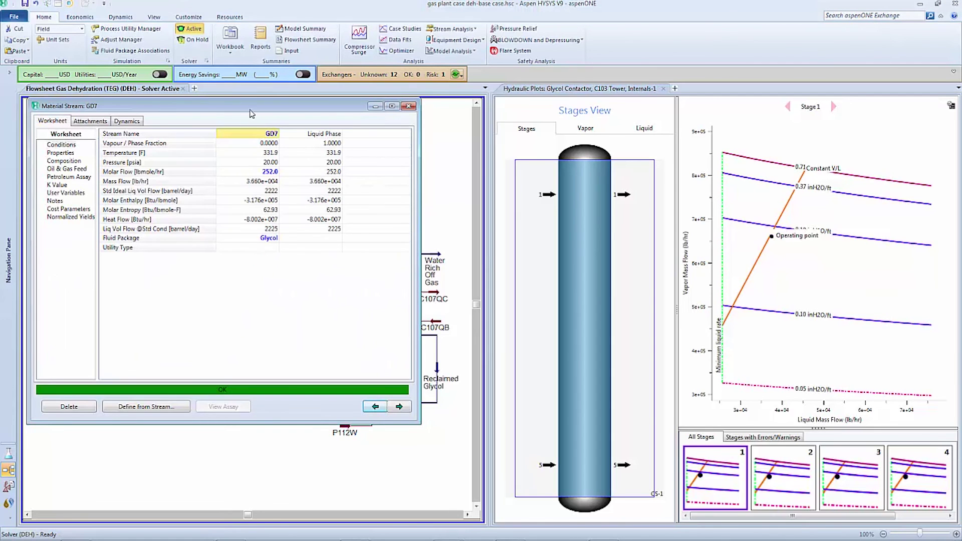
Set stream GD7's molar flow to 180 lbmole/hr.
{"action": "left_click_drag", "start_coordinate": [251, 109], "coordinate": [268, 143]}
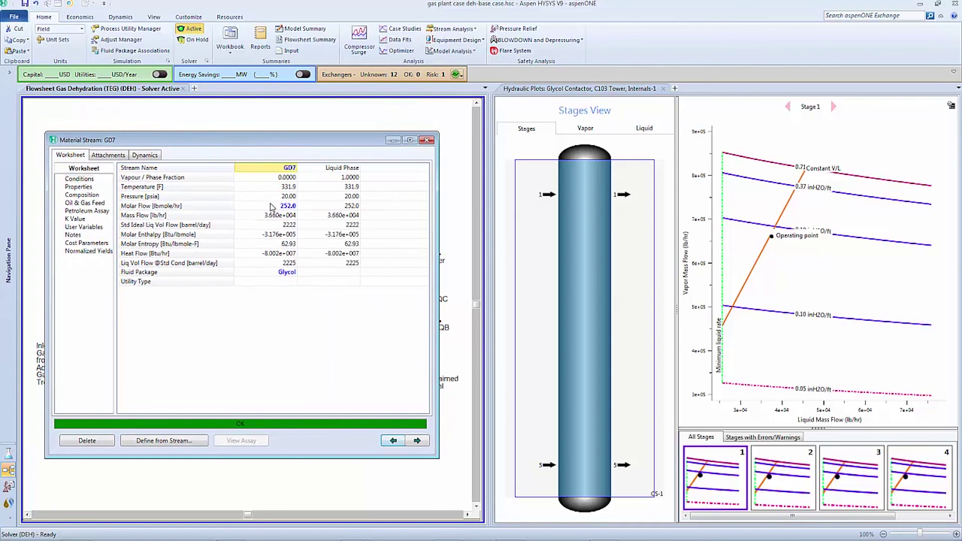
{"action": "mouse_move", "coordinate": [272, 207]}
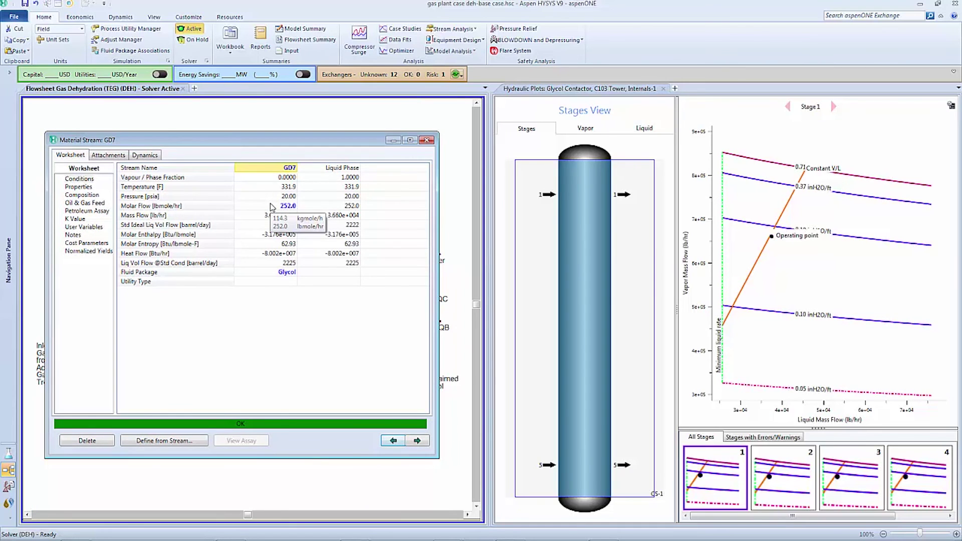
{"action": "double_click", "coordinate": [271, 207]}
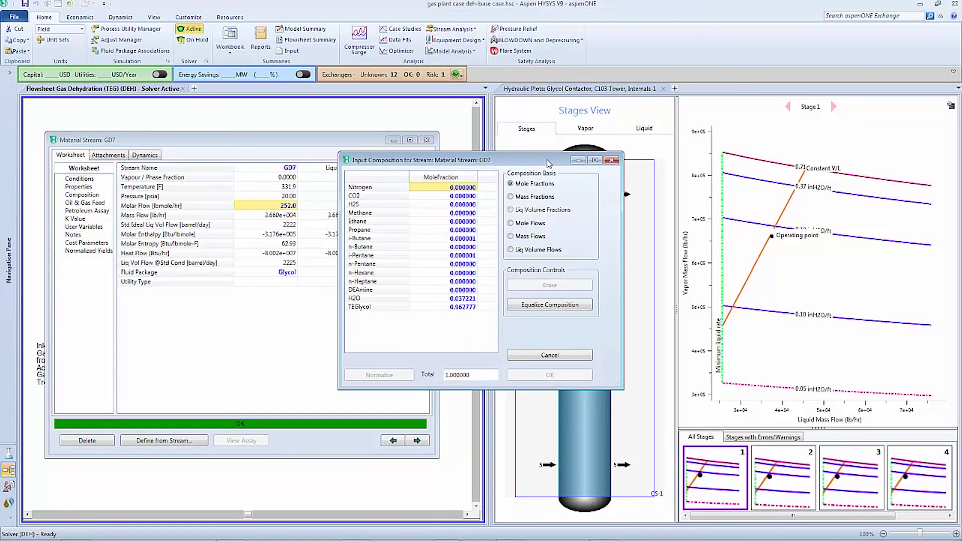
{"action": "left_click", "coordinate": [612, 160]}
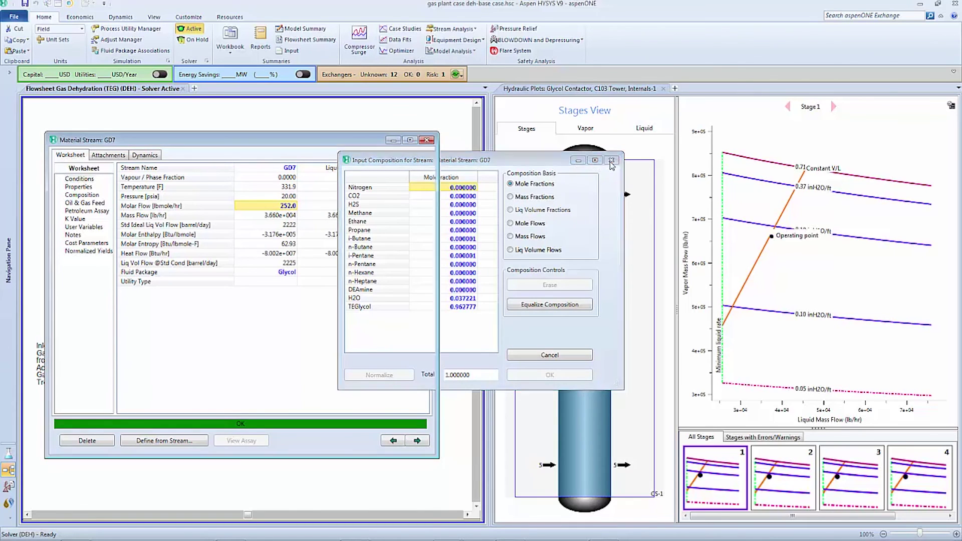
{"action": "mouse_move", "coordinate": [274, 209]}
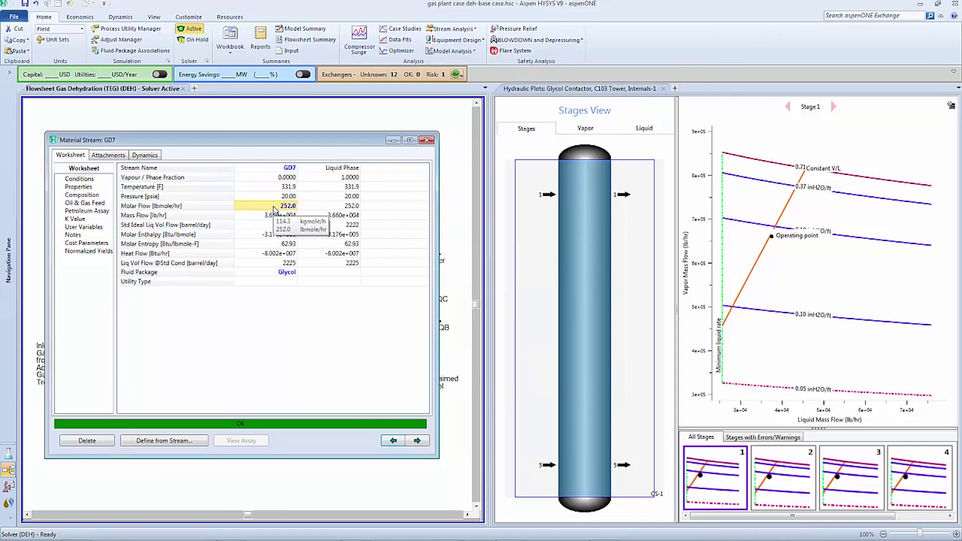
{"action": "type", "text": "180"}
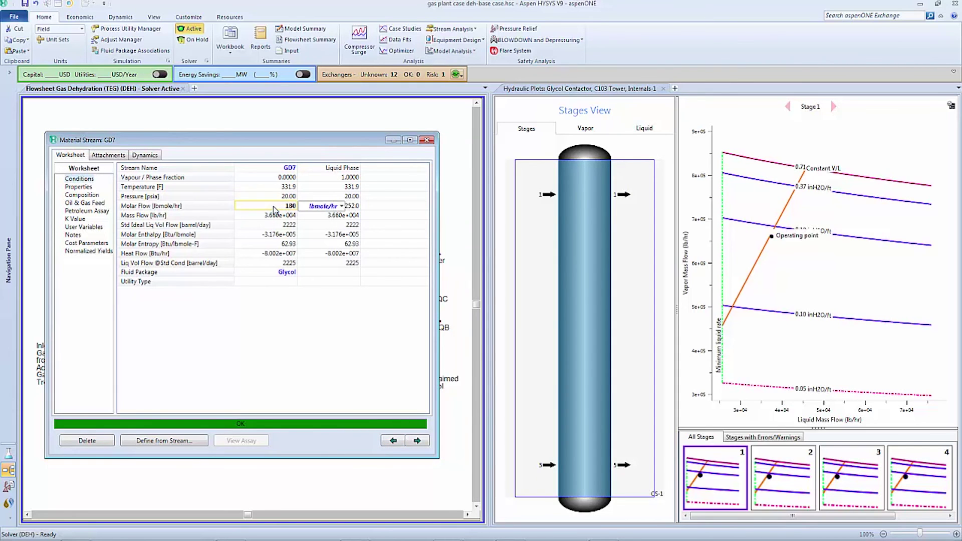
{"action": "key", "text": "Return"}
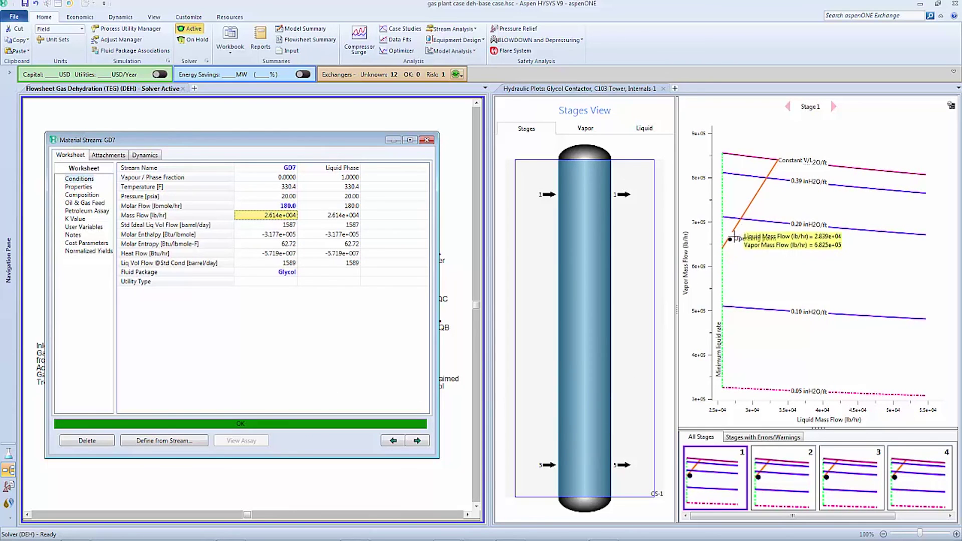
{"action": "mouse_move", "coordinate": [728, 244]}
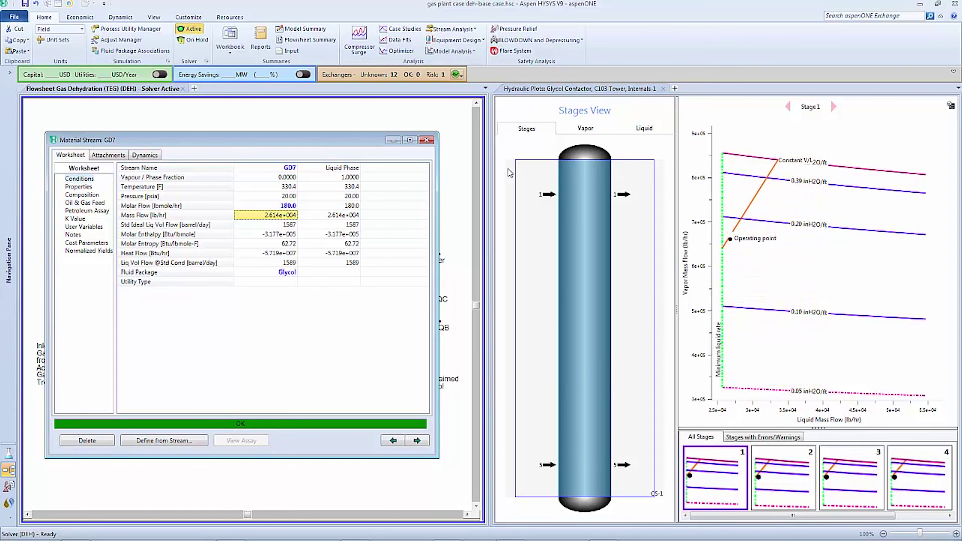
{"action": "left_click_drag", "start_coordinate": [779, 516], "coordinate": [863, 521]}
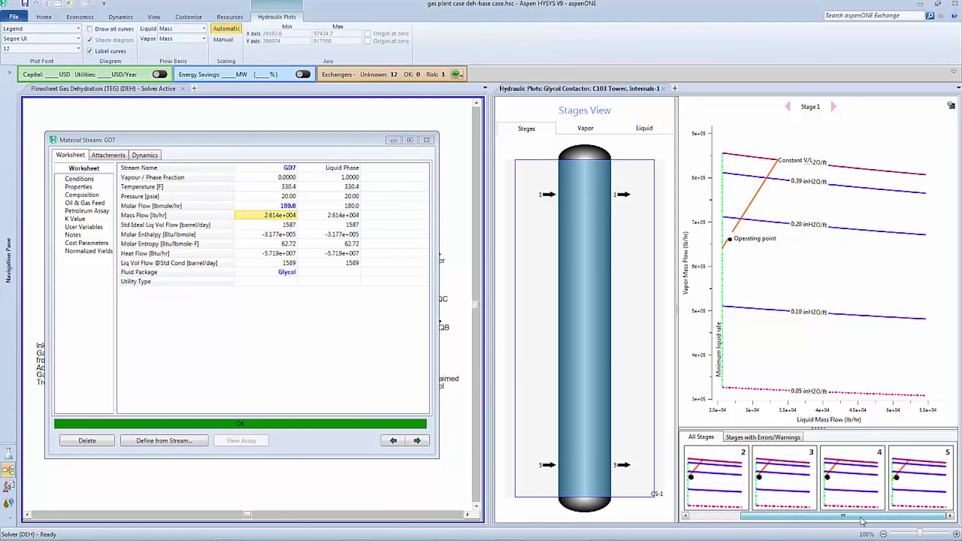
Check the stage 5 and stage 1 hydraulic plots and vapor/liquid loading, then close GD7's window.
{"action": "left_click", "coordinate": [907, 482]}
{"action": "left_click_drag", "start_coordinate": [843, 519], "coordinate": [793, 520]}
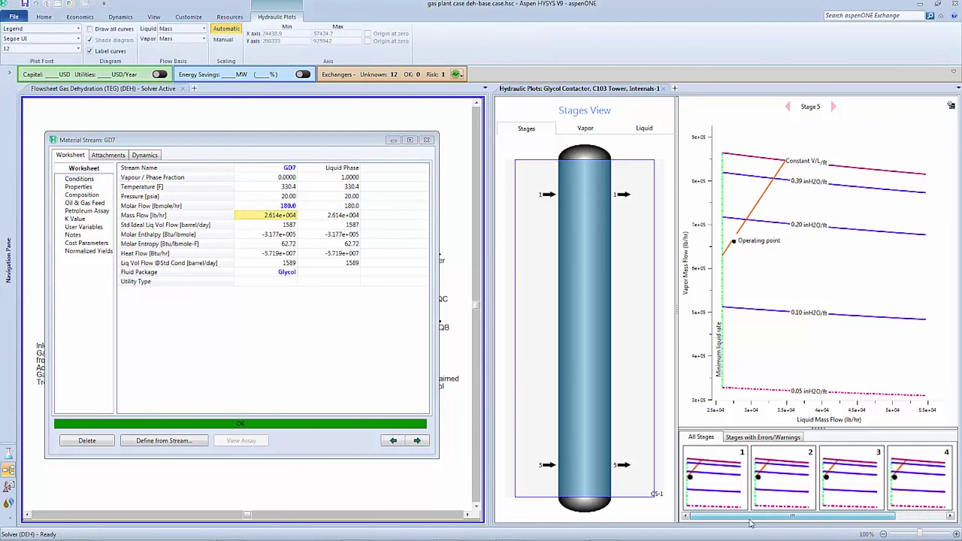
{"action": "left_click", "coordinate": [716, 478]}
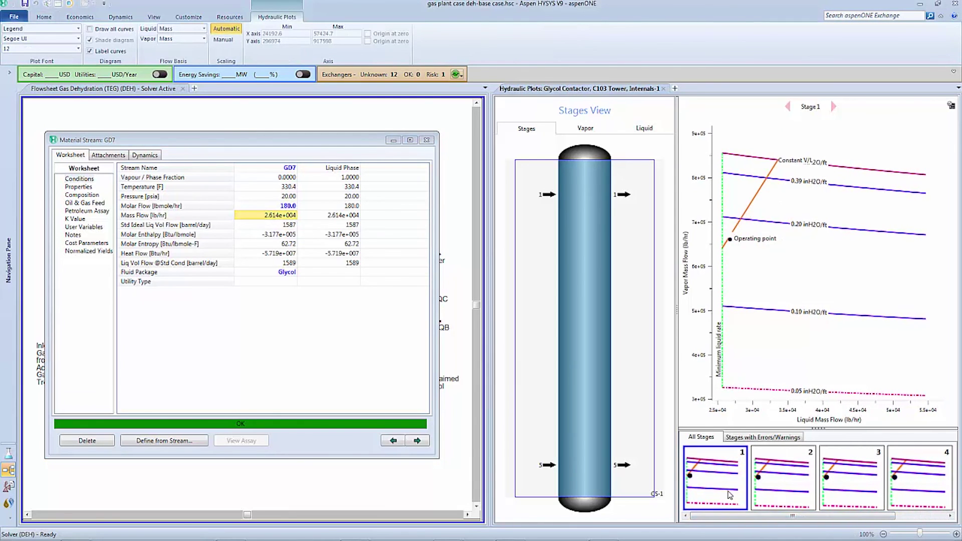
{"action": "left_click", "coordinate": [582, 132]}
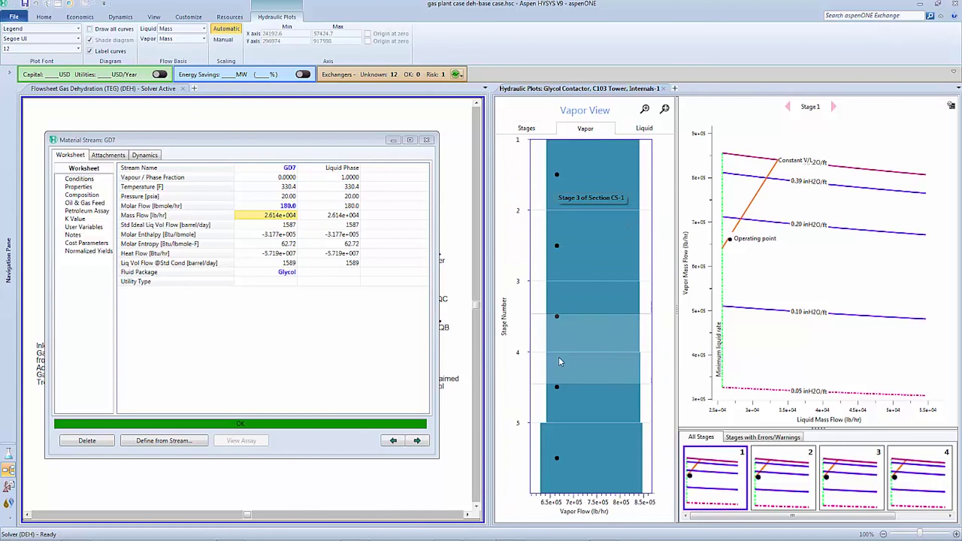
{"action": "left_click", "coordinate": [644, 129]}
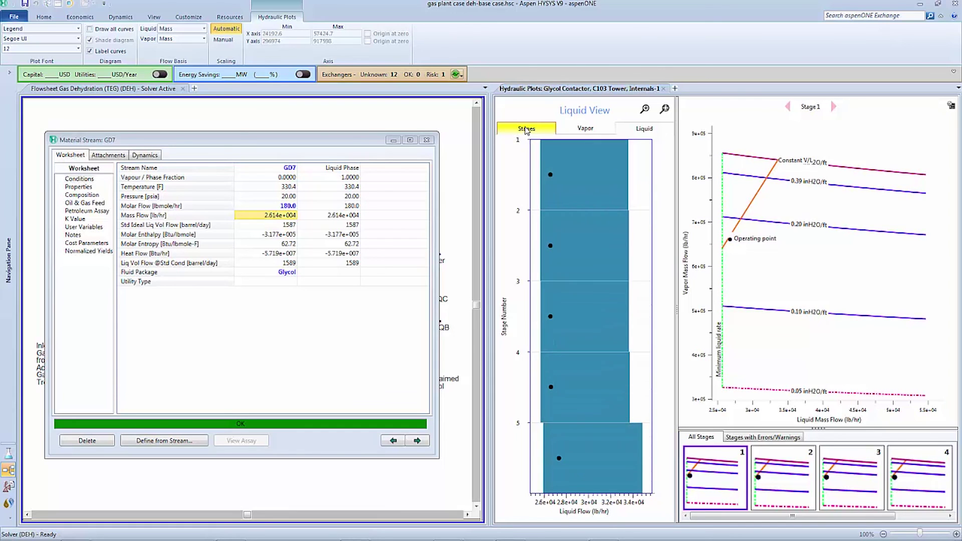
{"action": "left_click", "coordinate": [526, 131]}
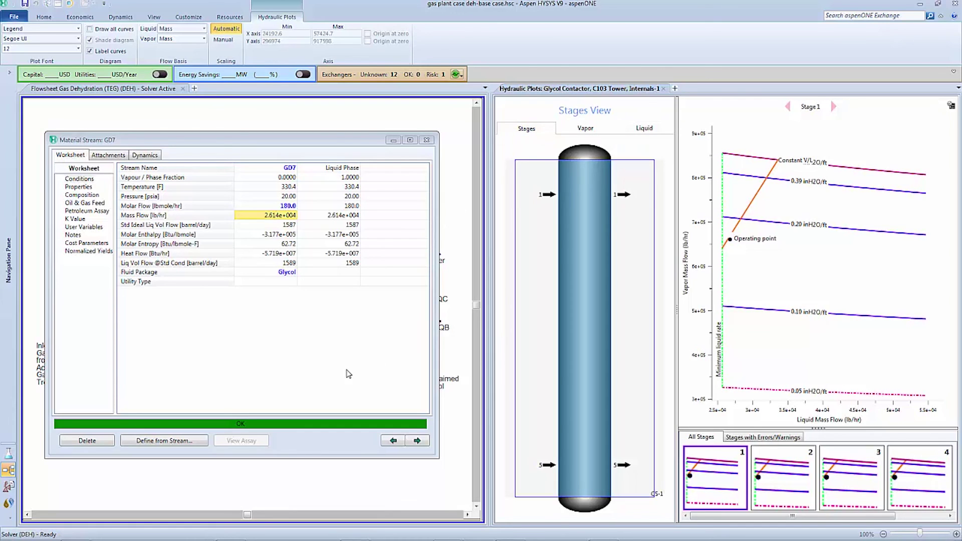
{"action": "left_click", "coordinate": [427, 140]}
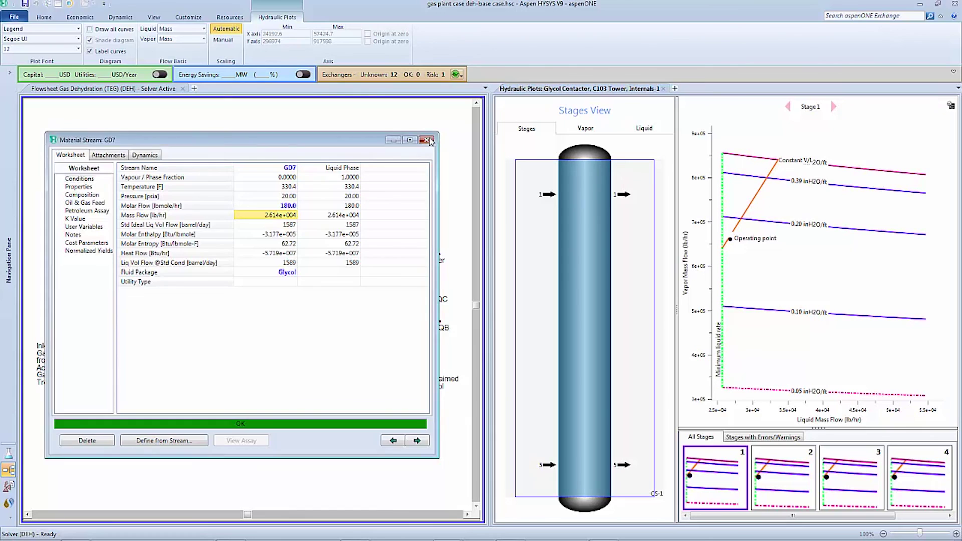
{"action": "left_click", "coordinate": [308, 150]}
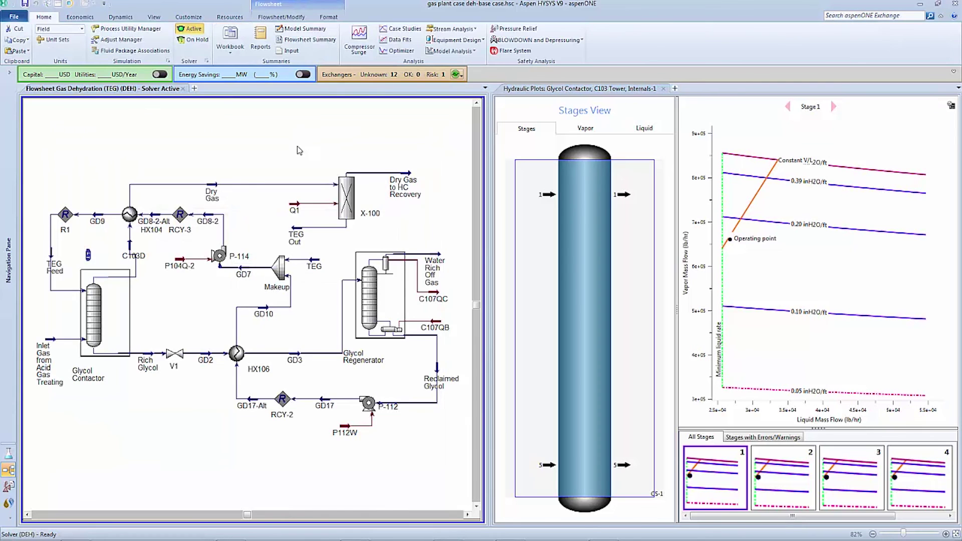
{"action": "double_click", "coordinate": [241, 184]}
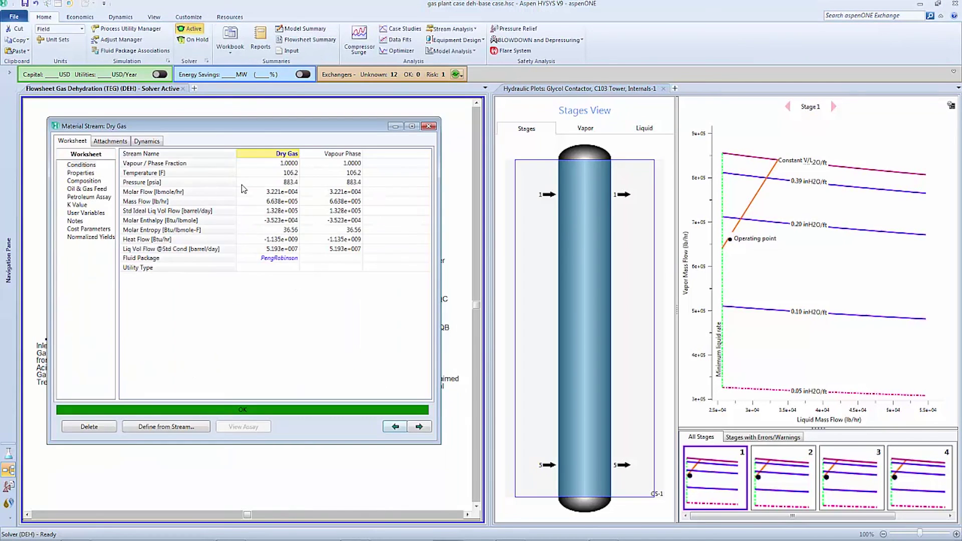
{"action": "left_click", "coordinate": [79, 183]}
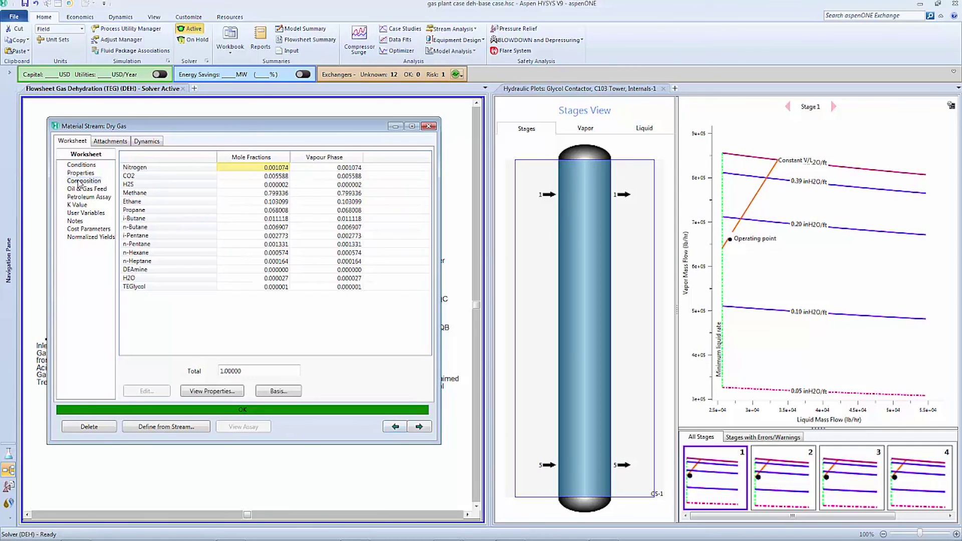
{"action": "left_click", "coordinate": [244, 278]}
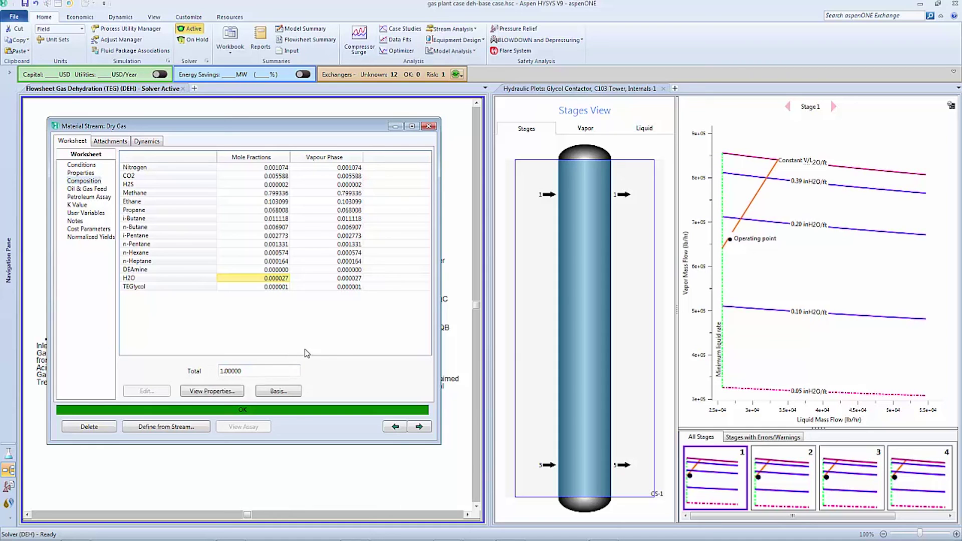
{"action": "left_click", "coordinate": [432, 127]}
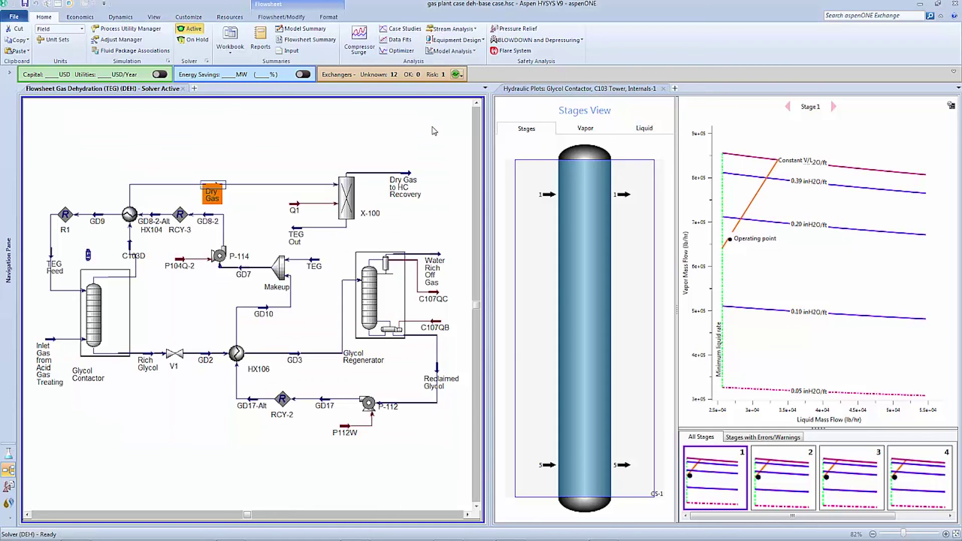